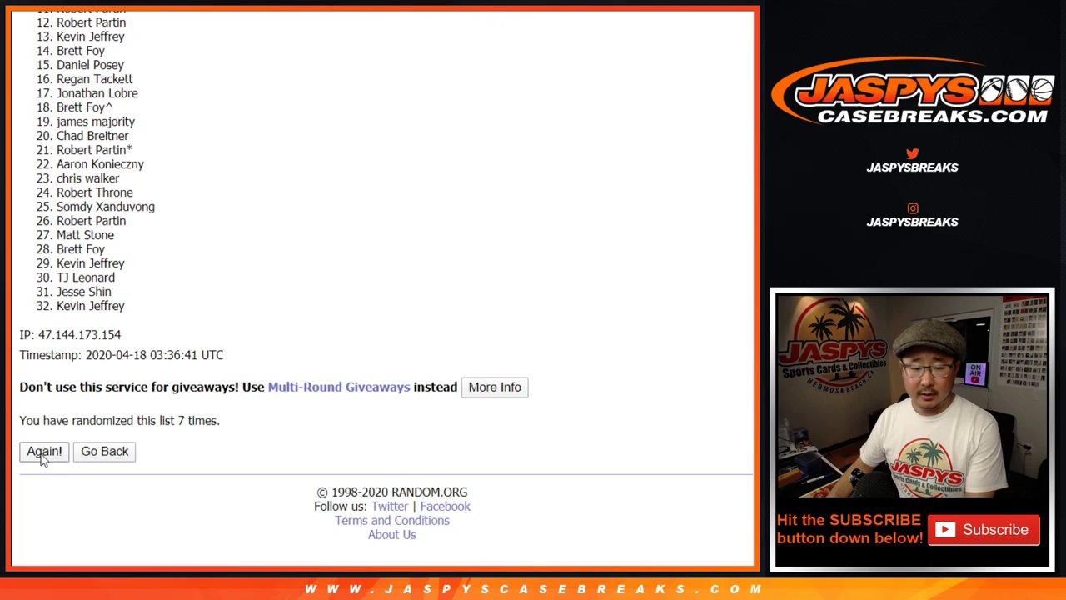
# Step: Randomize the participant names list again until it has nine rounds, and select all 32 names in the final order
pyautogui.press('Return')
pyautogui.scroll(5, 139, 260)
pyautogui.moveTo(60, 221); pyautogui.dragTo(158, 309)
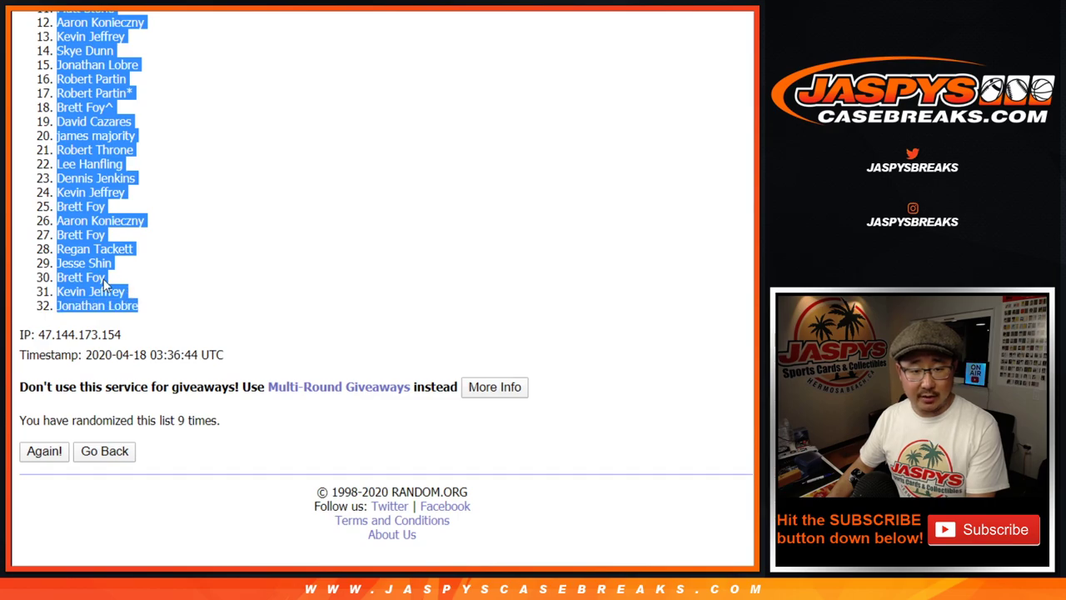
# Step: Switch to the Google Sheets break spreadsheet and paste the randomized participant names starting in cell A1
pyautogui.hotkey('alt', 'Tab')
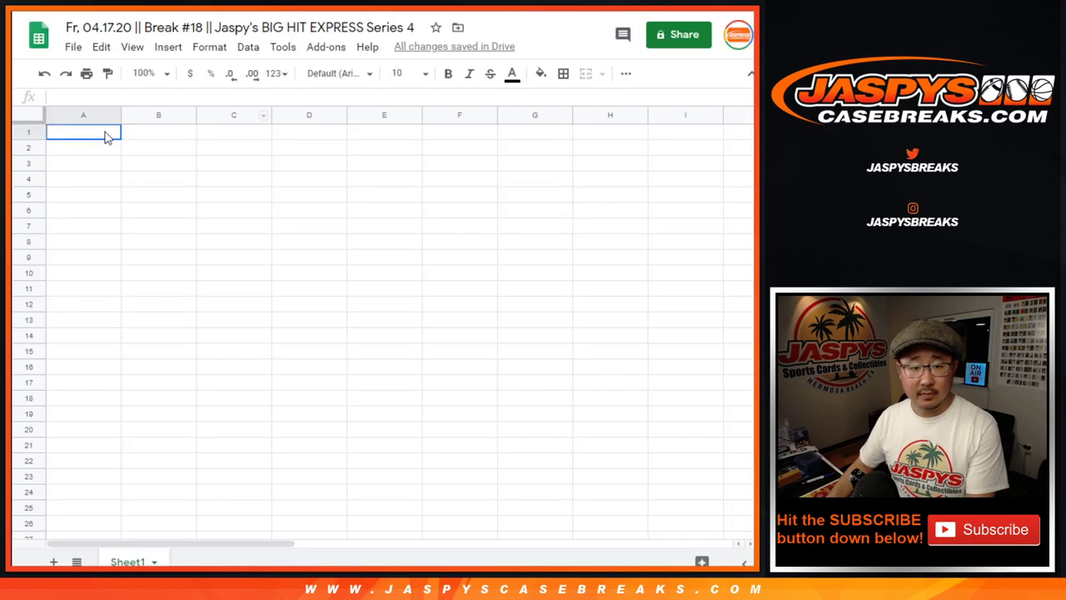
pyautogui.rightClick(112, 134)
pyautogui.click(148, 125)
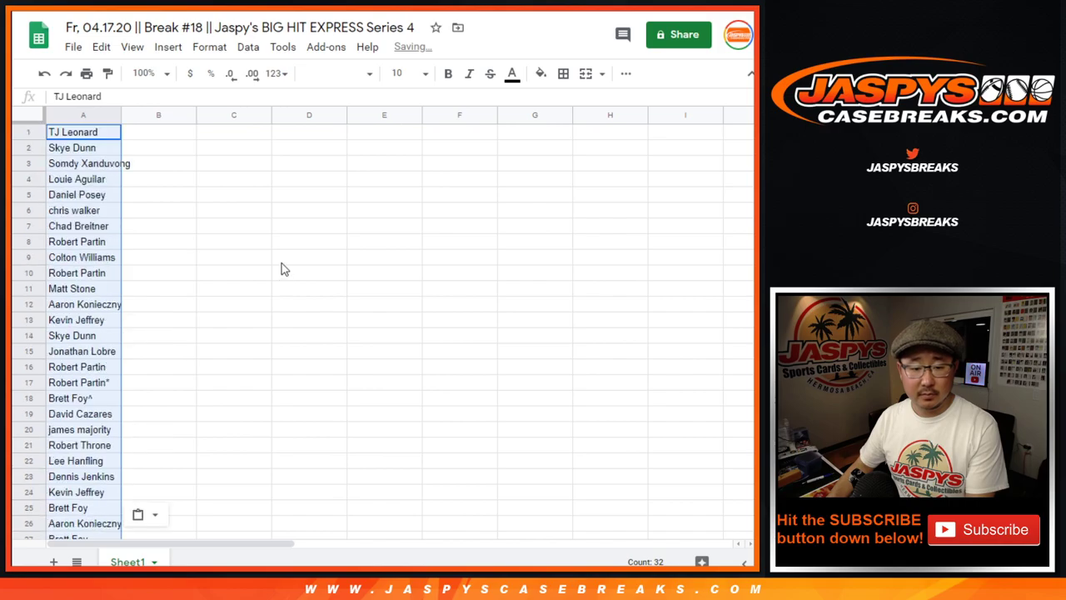
# Step: Switch to the RANDOM.ORG List Randomizer holding the team combinations and randomize that list nine times
pyautogui.hotkey('alt', 'Tab')
pyautogui.hotkey('alt', 'Tab')
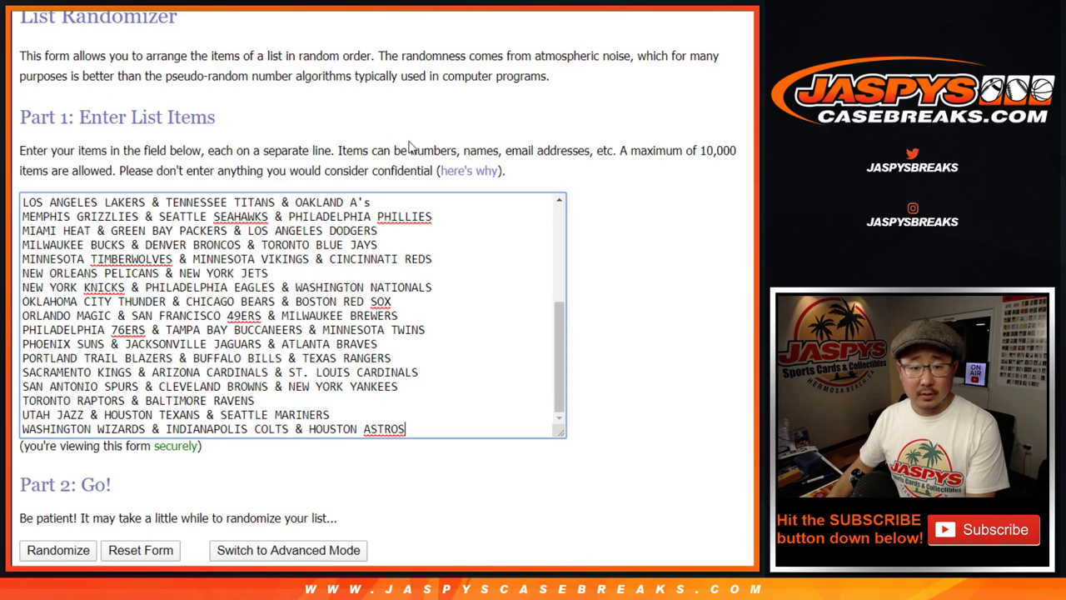
pyautogui.scroll(-1, 400, 142)
pyautogui.click(46, 454)
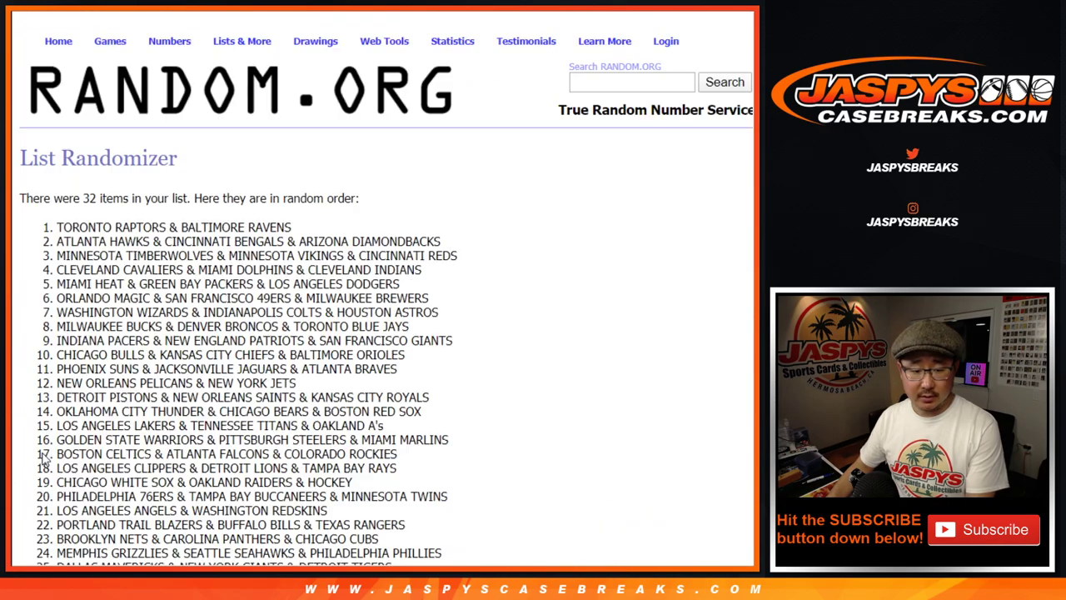
pyautogui.scroll(-10, 46, 458)
pyautogui.click(43, 455)
pyautogui.scroll(-5, 43, 457)
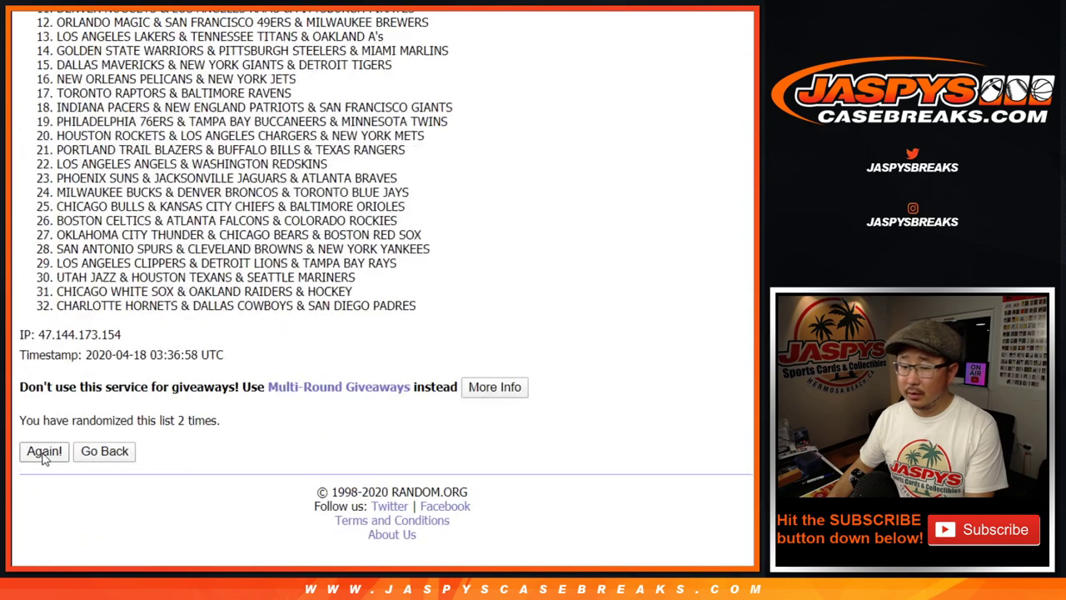
pyautogui.click(44, 452)
pyautogui.click(43, 451)
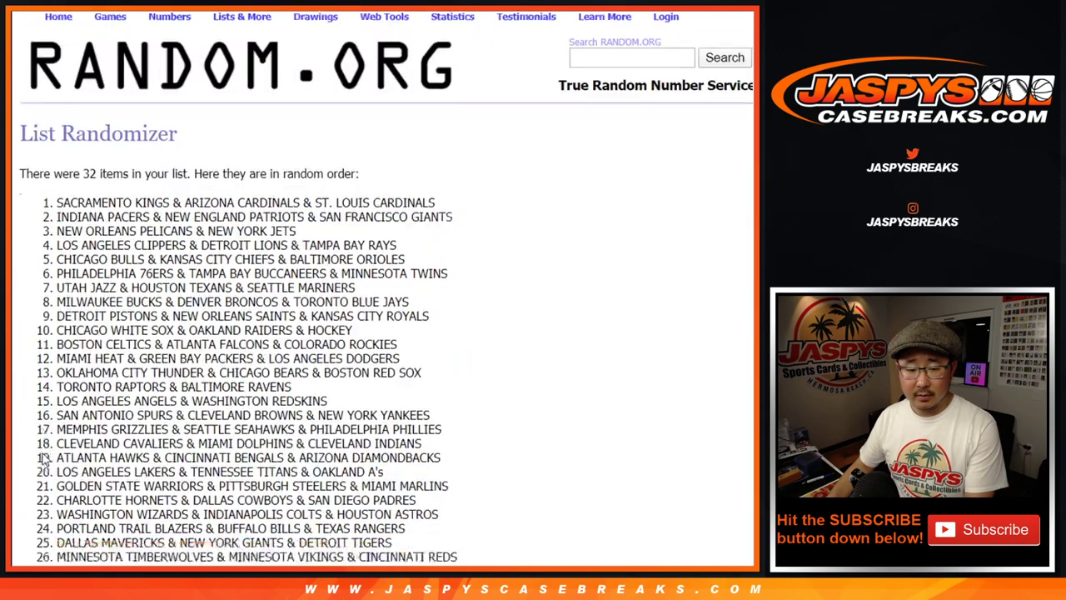
pyautogui.click(43, 451)
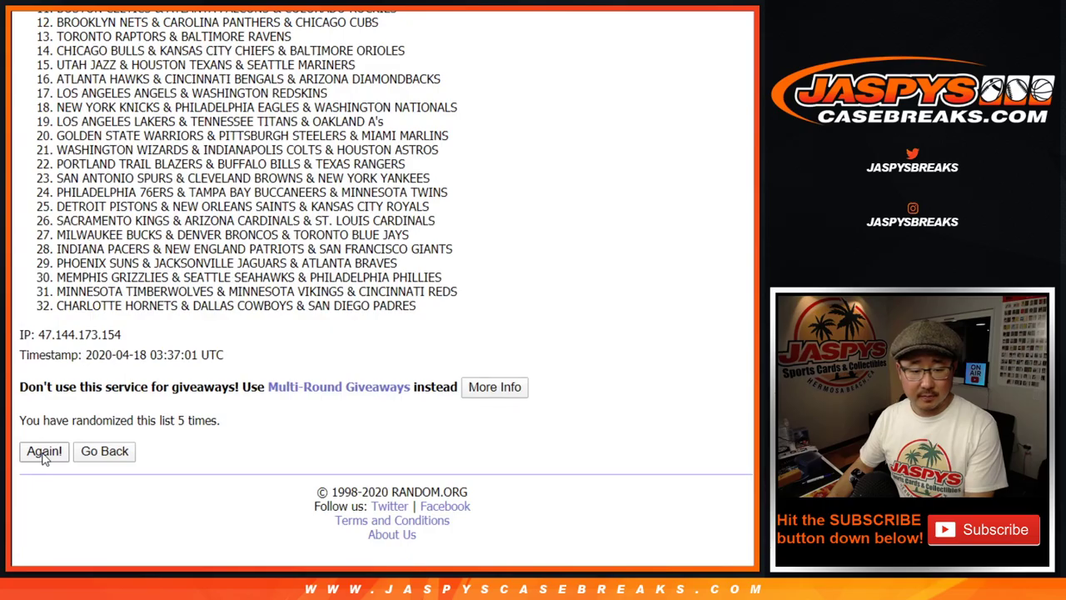
pyautogui.click(43, 454)
pyautogui.click(43, 454)
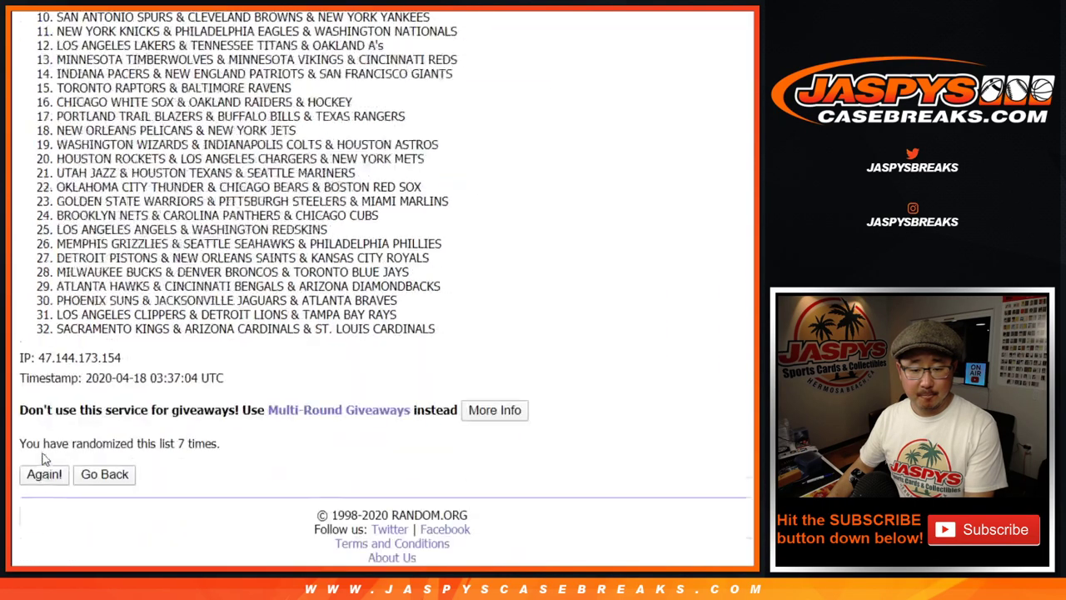
pyautogui.click(44, 452)
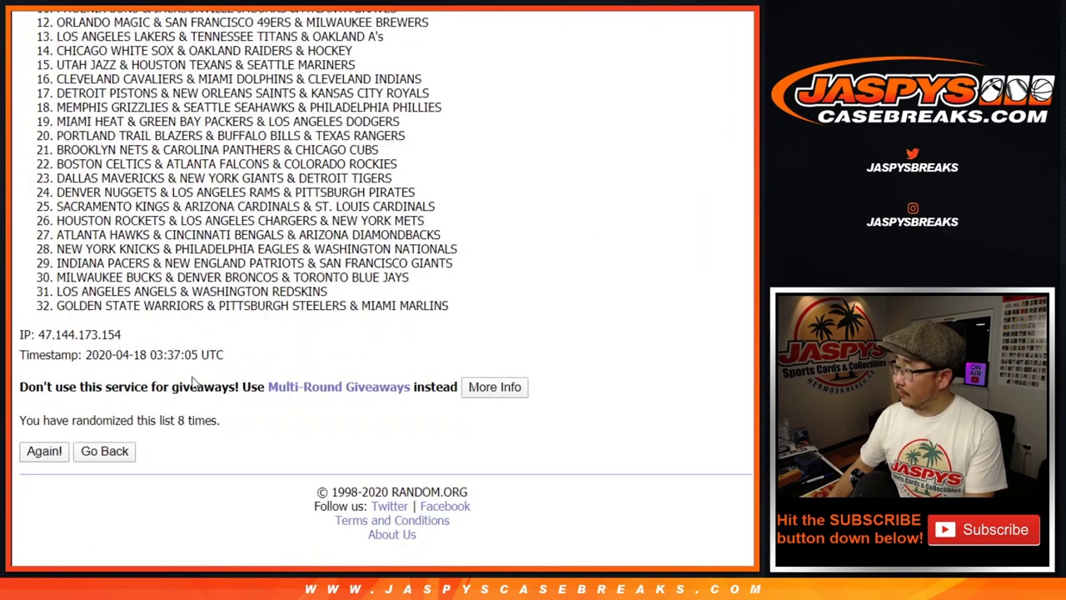
pyautogui.press('Return')
# Step: Copy the complete randomized team list and paste it into the Google Sheets break spreadsheet starting in cell B1
pyautogui.scroll(5, 87, 284)
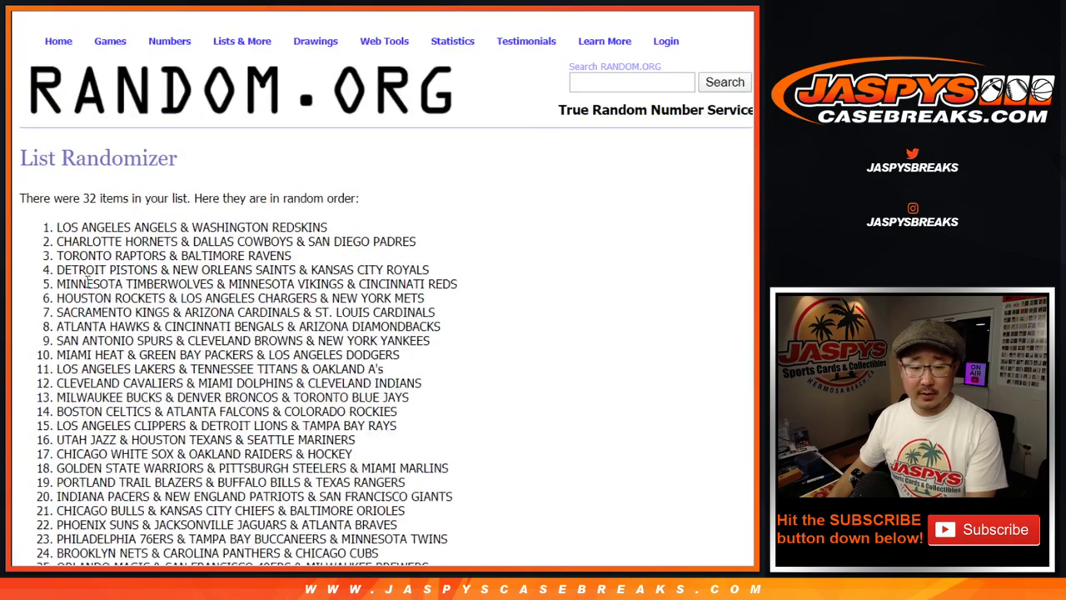
pyautogui.moveTo(58, 223); pyautogui.dragTo(431, 310)
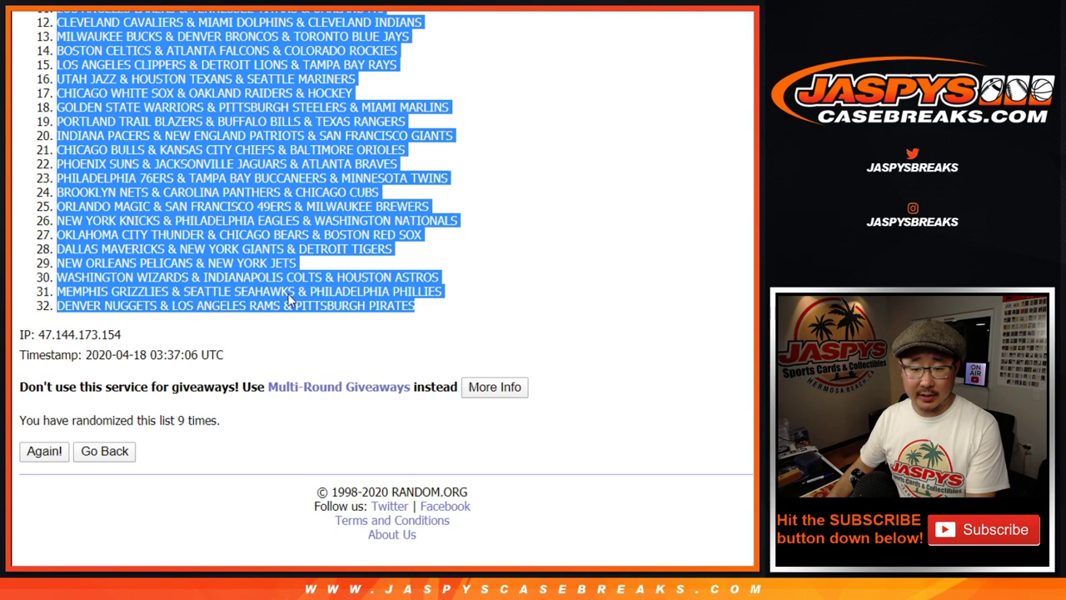
pyautogui.hotkey('ctrl', 'c')
pyautogui.hotkey('ctrl', 'Tab')
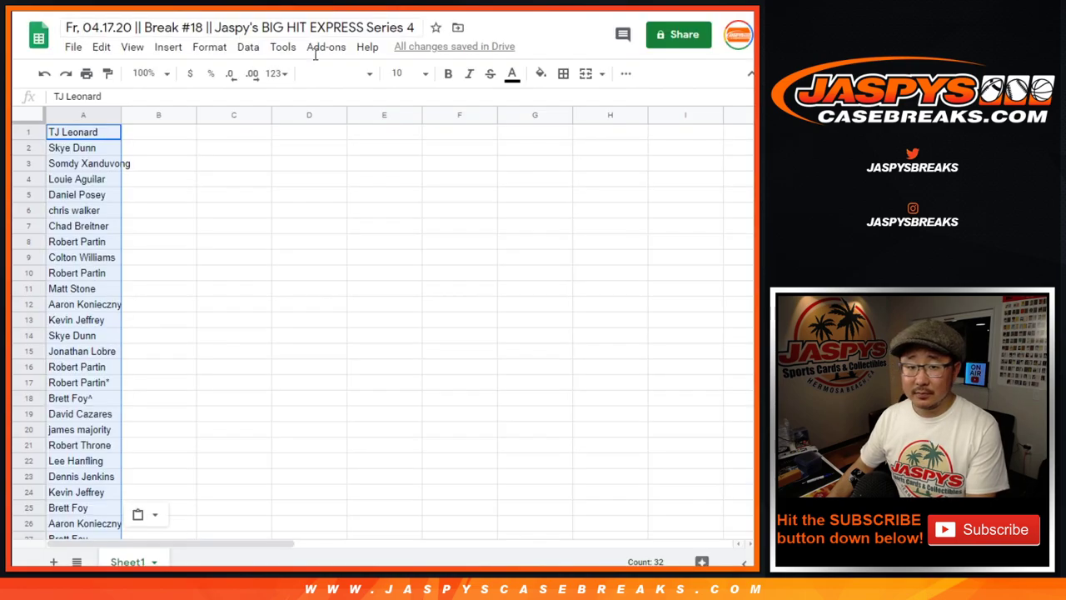
pyautogui.rightClick(157, 134)
pyautogui.click(171, 115)
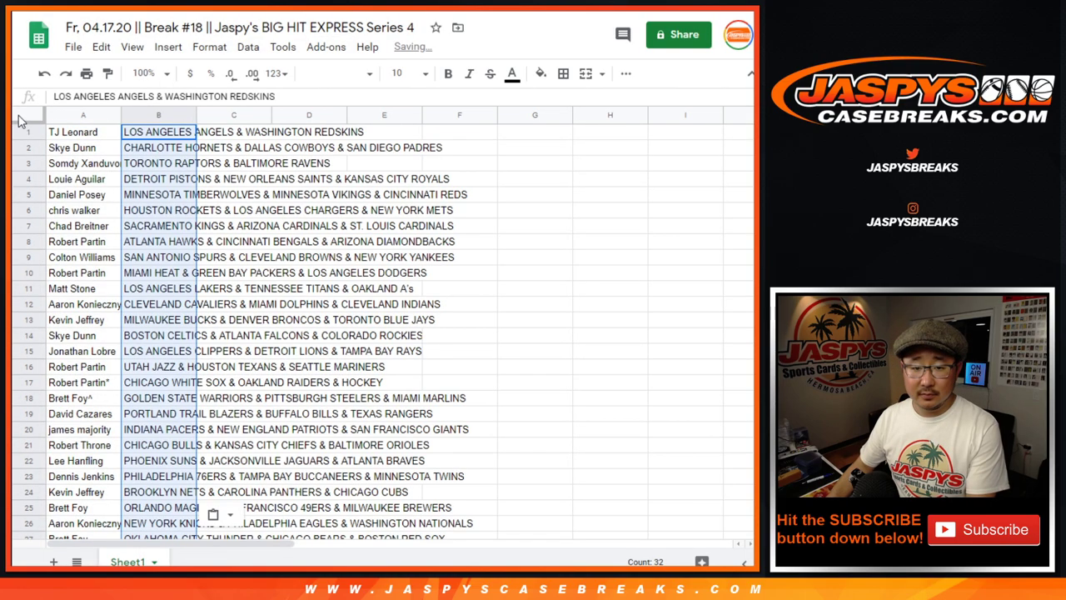
# Step: Format the entire sheet with the Nunito font at size 12
pyautogui.click(23, 118)
pyautogui.click(335, 74)
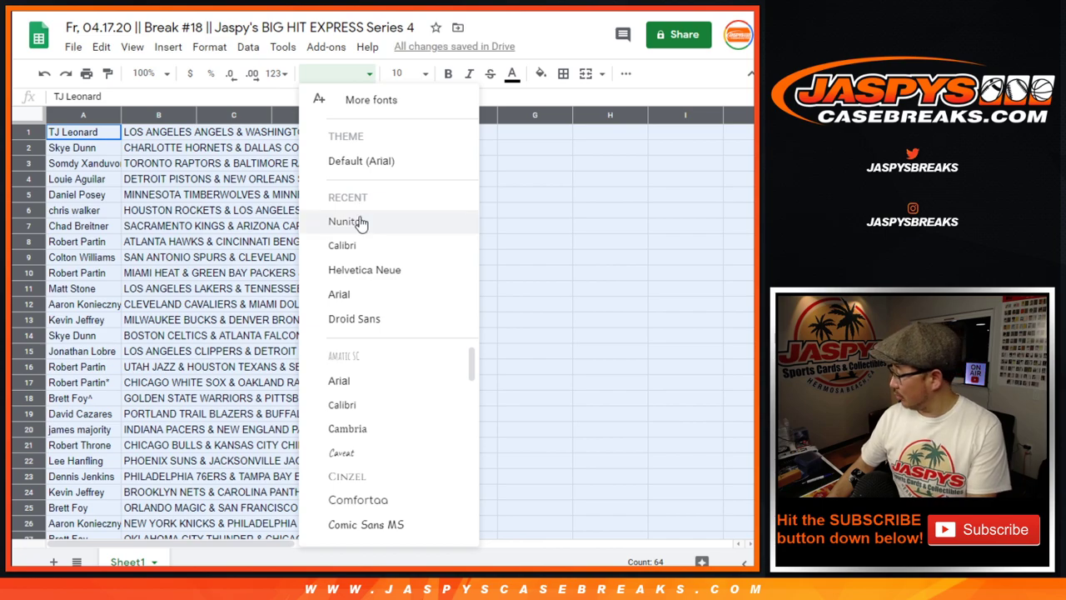
pyautogui.click(360, 222)
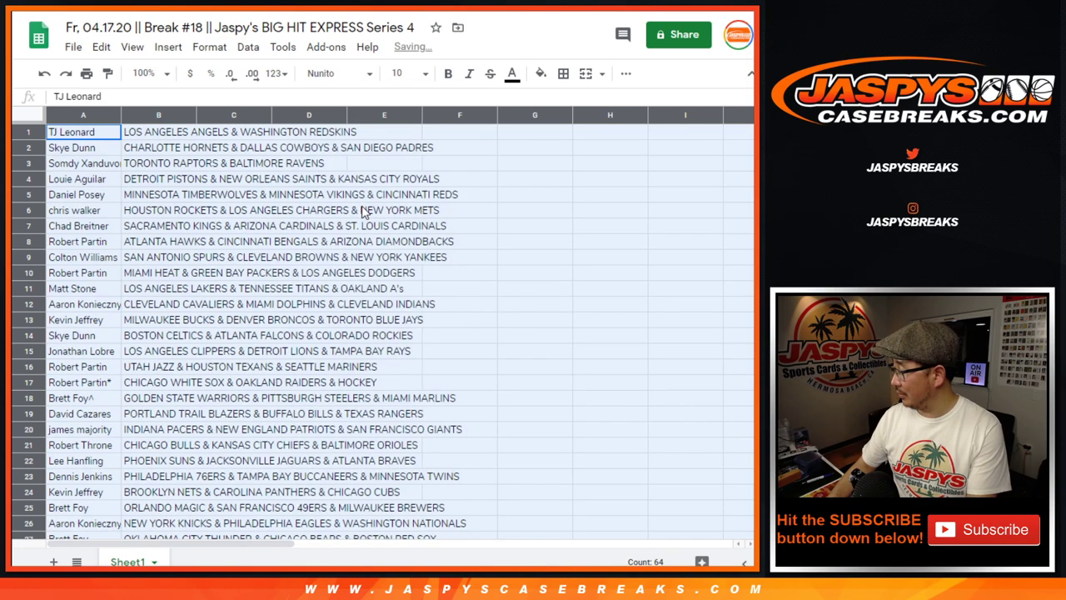
pyautogui.click(421, 73)
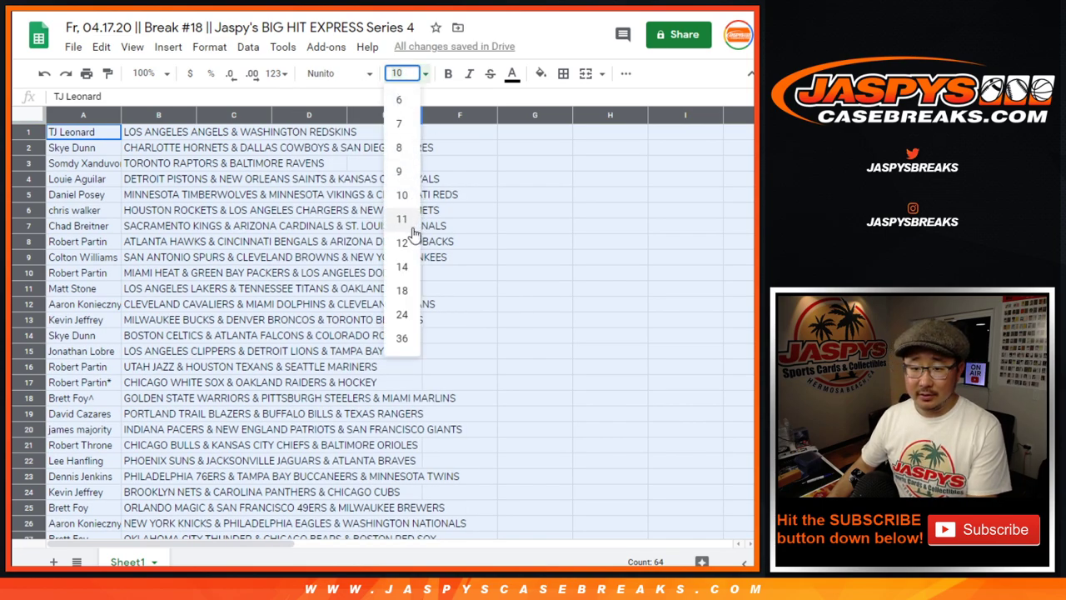
pyautogui.press('Return')
# Step: Set the sheet zoom to 125% and fit the widths of columns A and B to their contents
pyautogui.click(154, 73)
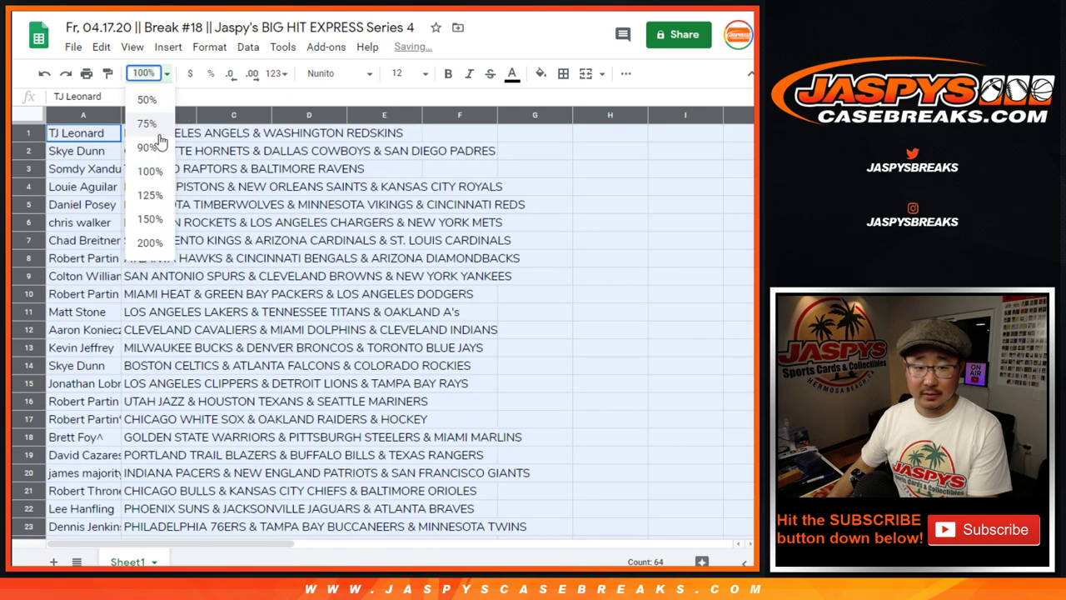
pyautogui.click(158, 197)
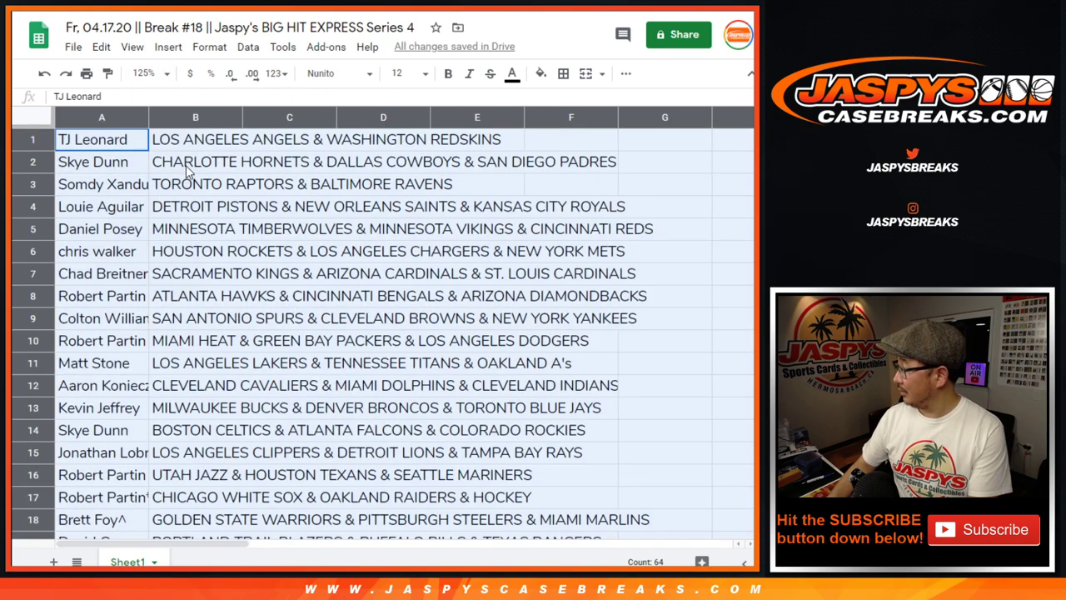
pyautogui.doubleClick(148, 113)
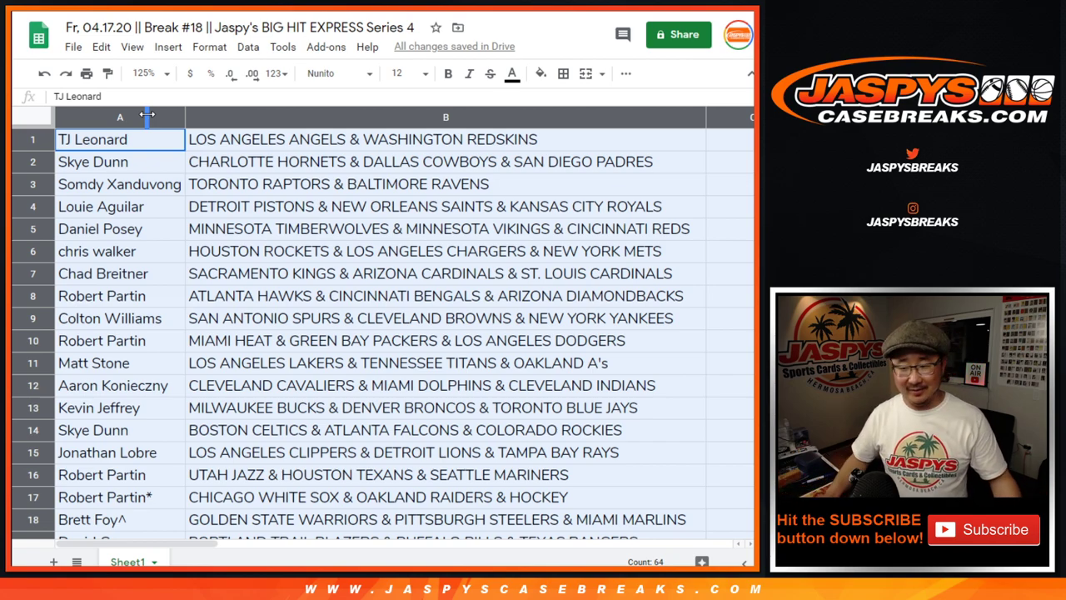
pyautogui.click(143, 142)
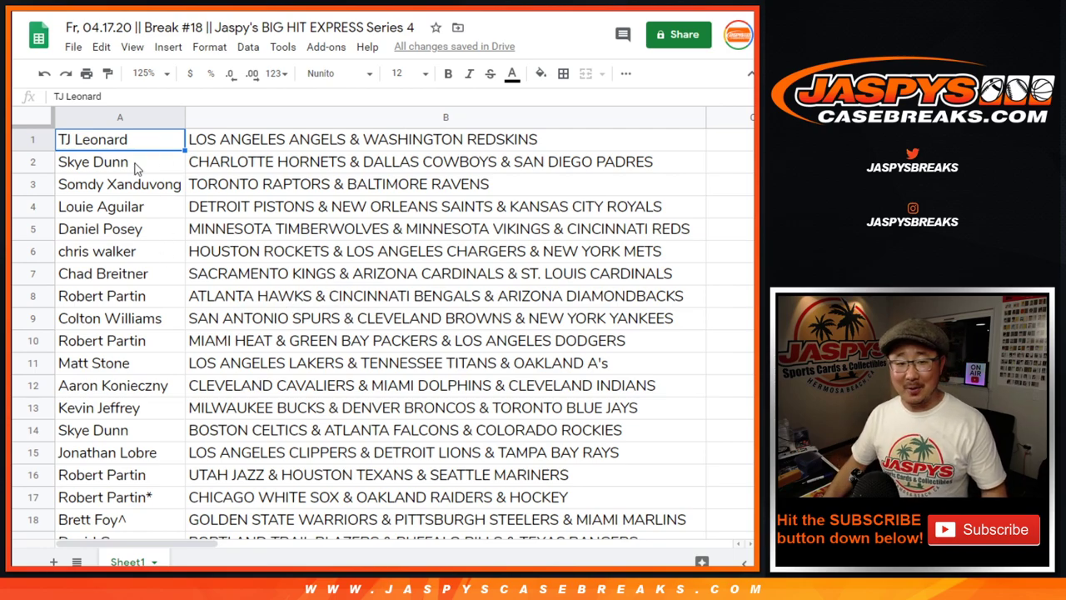
# Step: Review the participant and team pairings, highlighting the names in A1:A17 and A18:A32 in turn
pyautogui.click(25, 139)
pyautogui.keyDown('shift'); pyautogui.click(138, 497); pyautogui.keyUp('shift')
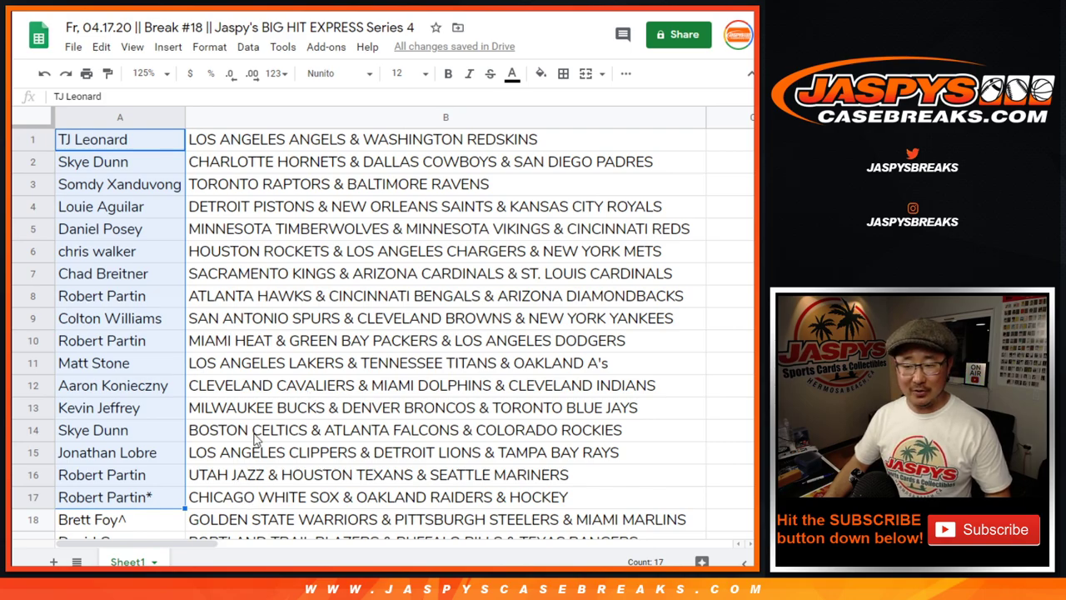
pyautogui.scroll(-5, 271, 423)
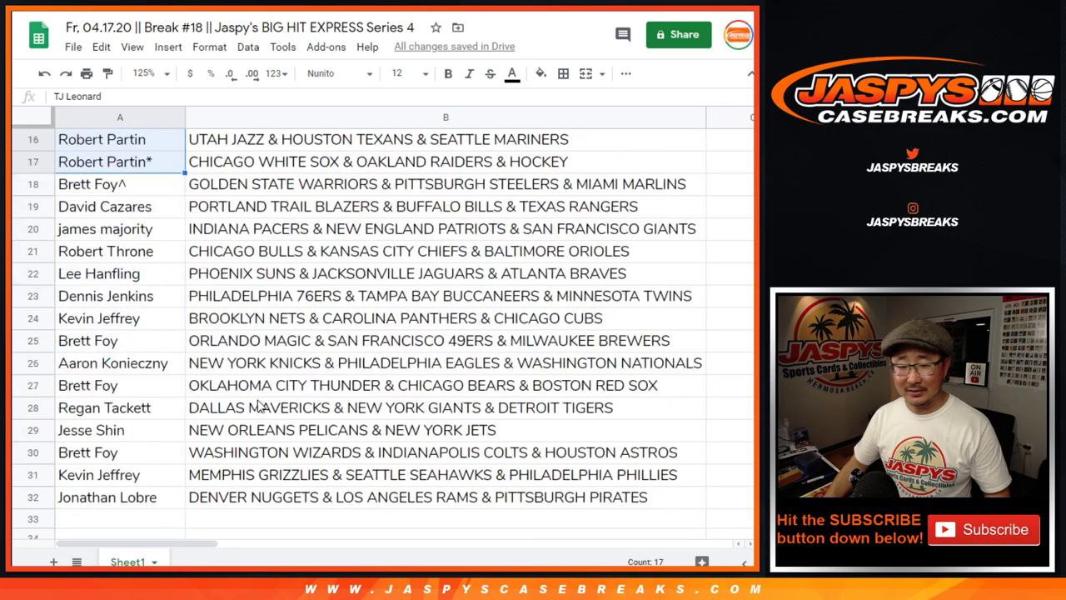
pyautogui.click(147, 190)
pyautogui.keyDown('shift'); pyautogui.click(125, 497); pyautogui.keyUp('shift')
pyautogui.scroll(-1, 222, 428)
pyautogui.scroll(1, 215, 432)
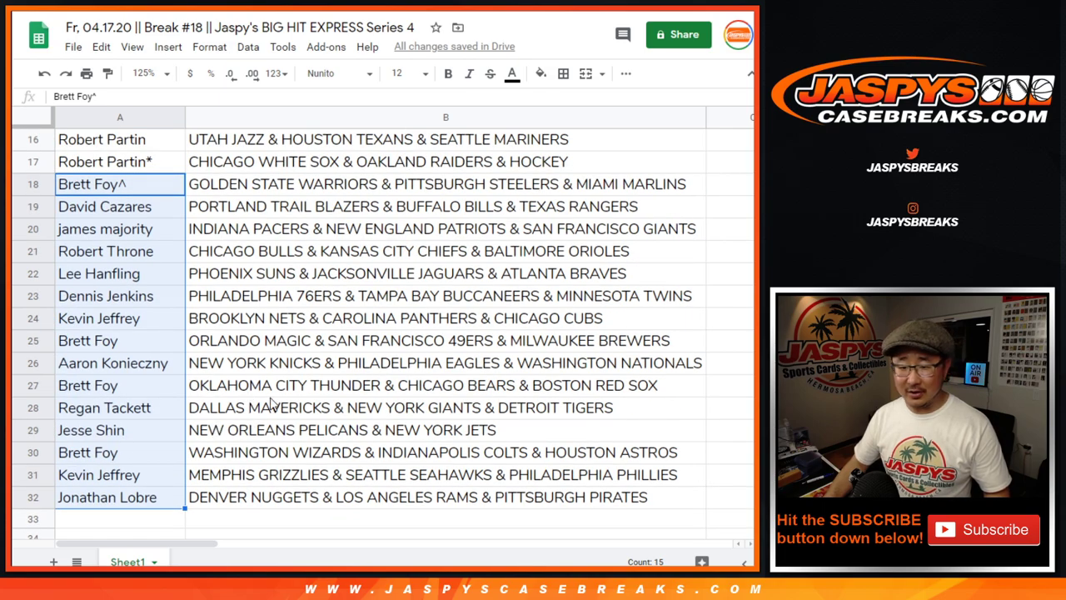
pyautogui.scroll(5, 289, 370)
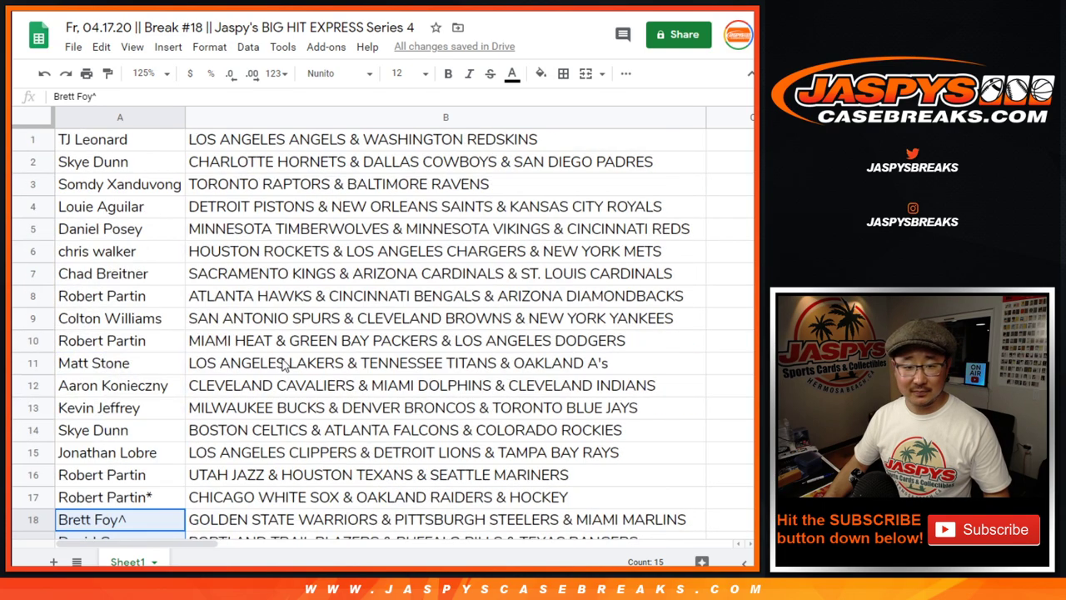
# Step: Sort the sheet alphabetically from A to Z by the participant names in column A
pyautogui.click(133, 147)
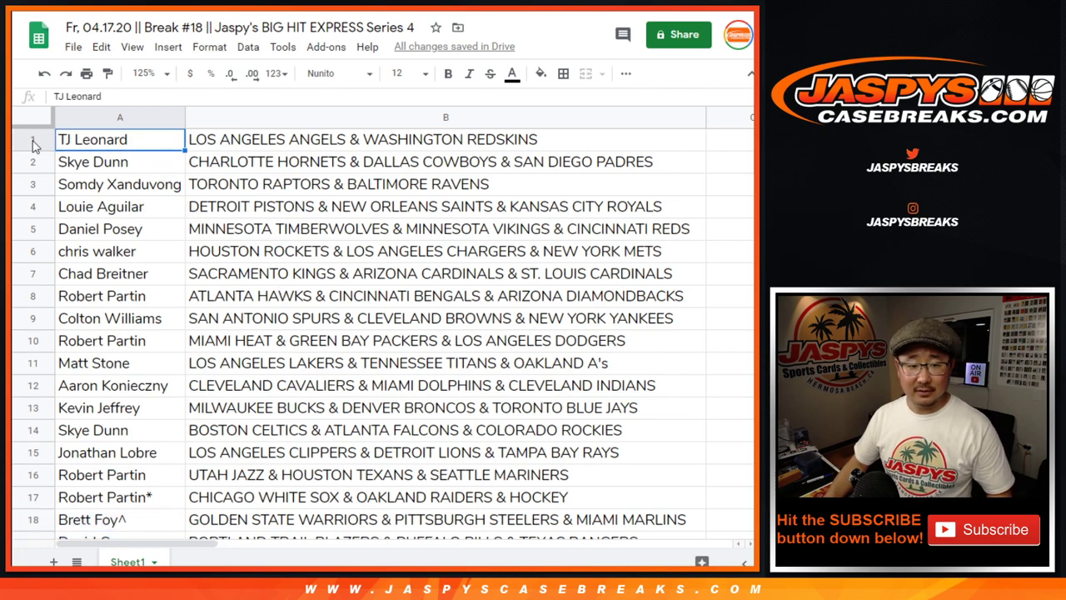
pyautogui.click(129, 113)
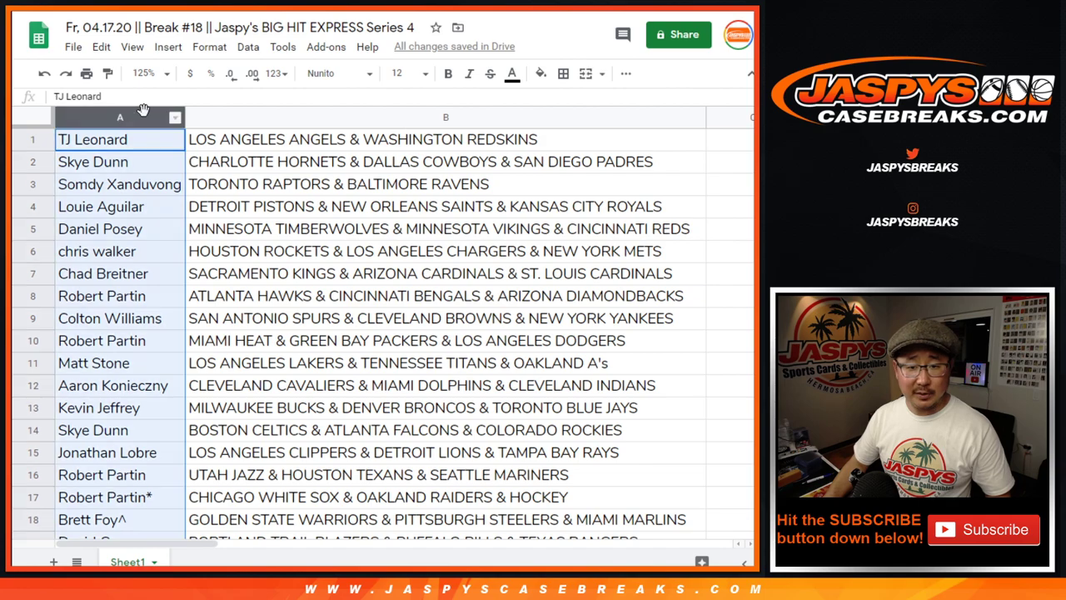
pyautogui.click(249, 47)
pyautogui.click(275, 72)
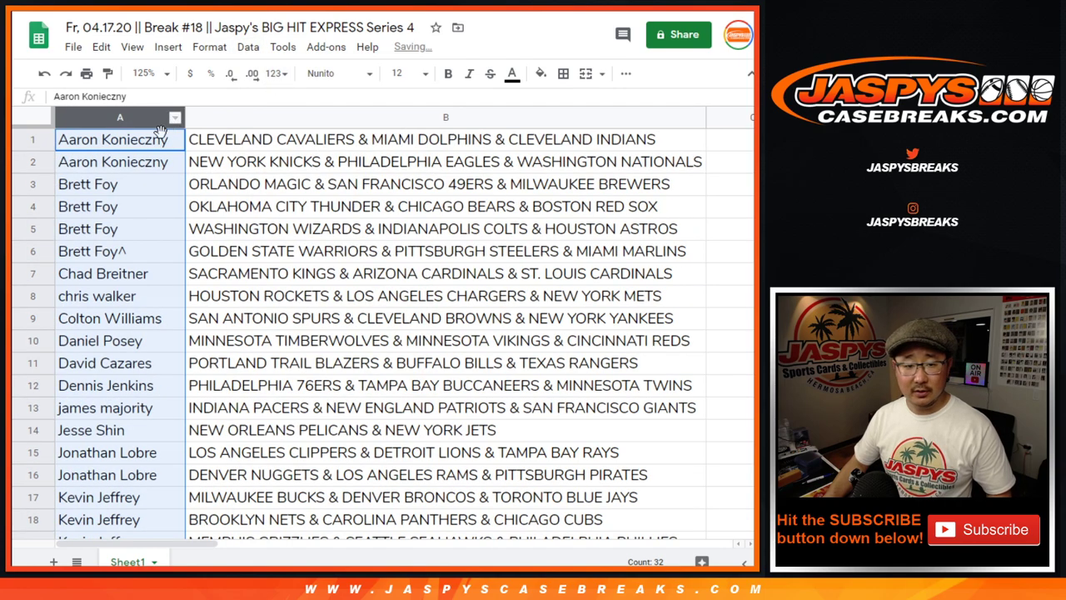
# Step: Examine the sorted team assignments in rows 3 through 10, highlighting each participant's rows
pyautogui.click(45, 185)
pyautogui.moveTo(65, 218); pyautogui.dragTo(40, 251)
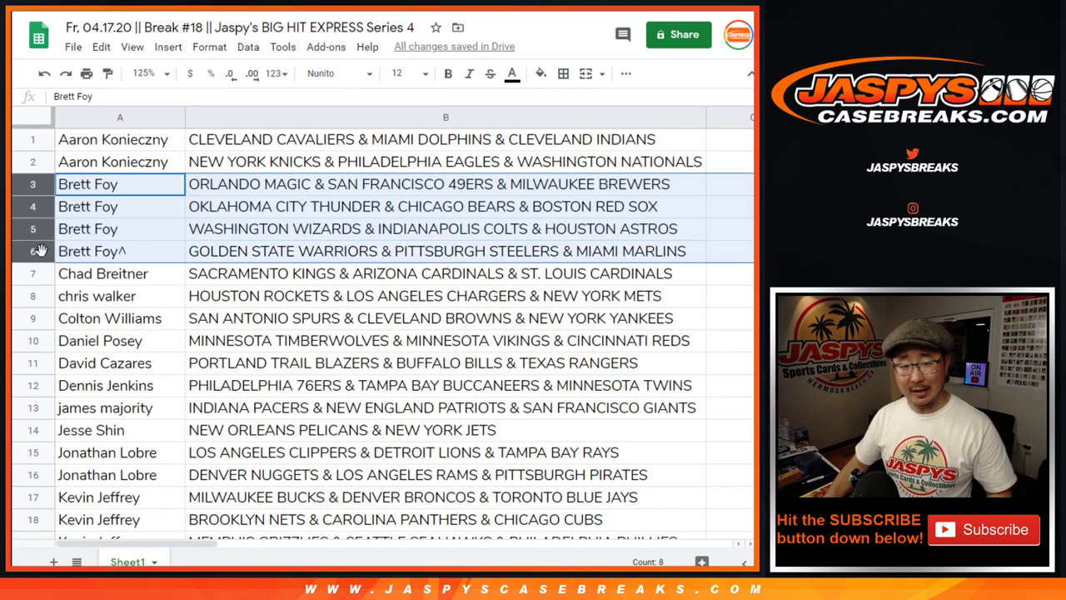
pyautogui.scroll(-1, 40, 251)
pyautogui.click(38, 230)
pyautogui.click(37, 251)
pyautogui.click(36, 273)
pyautogui.click(37, 296)
pyautogui.scroll(-2, 160, 318)
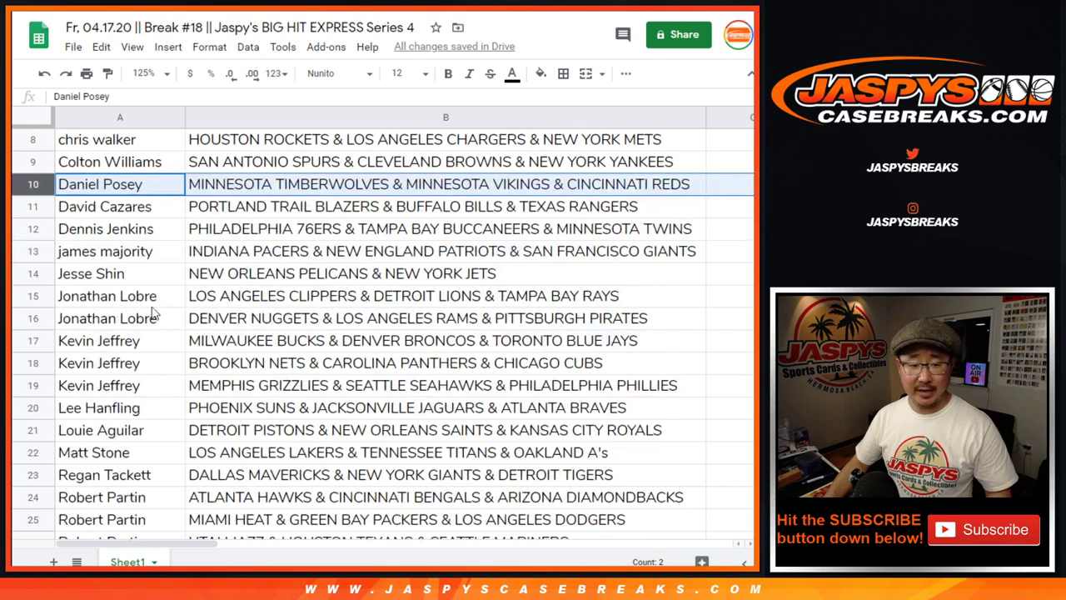
# Step: Go through the remaining sorted team assignments one name at a time, from row 11 to the end of the list
pyautogui.click(60, 215)
pyautogui.press('Down')
pyautogui.press('Down')
pyautogui.press('Down')
pyautogui.press('Down')
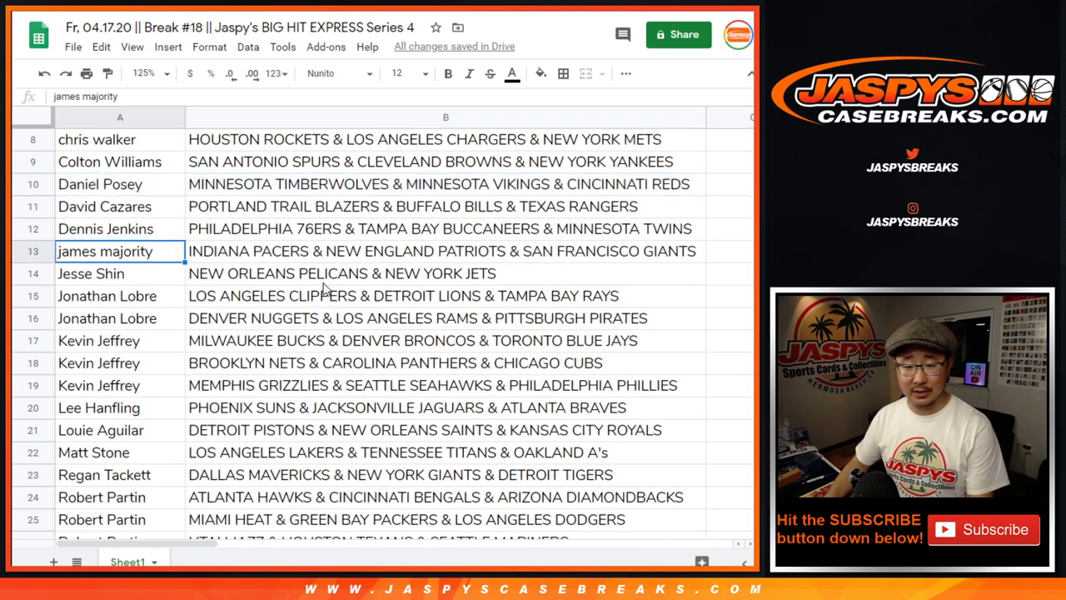
pyautogui.press('Down')
pyautogui.press('Down')
pyautogui.press('Down')
pyautogui.press('Down')
pyautogui.press('Down')
pyautogui.press('Down')
pyautogui.press('Down')
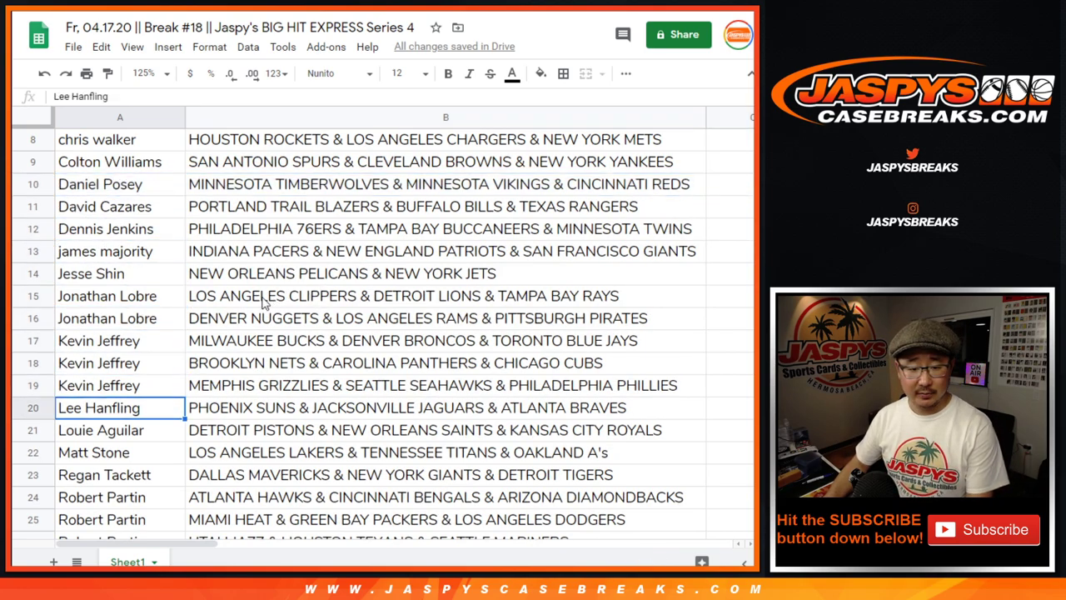
pyautogui.press('Down')
pyautogui.scroll(-3, 258, 307)
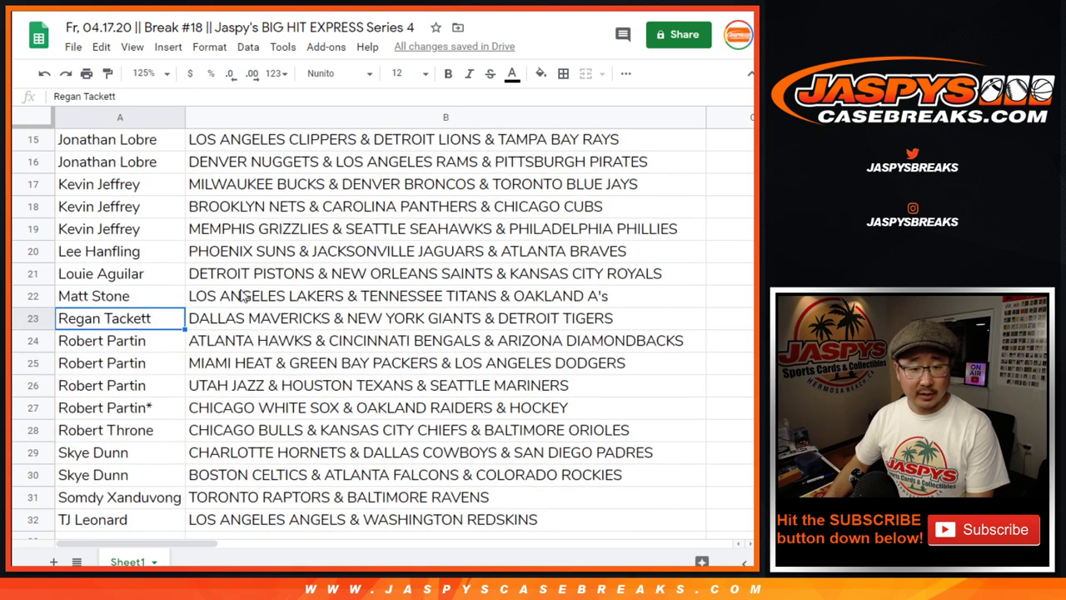
pyautogui.scroll(-1, 242, 296)
pyautogui.press('Down')
pyautogui.press('Down')
pyautogui.press('Down')
pyautogui.press('Down')
pyautogui.press('Down')
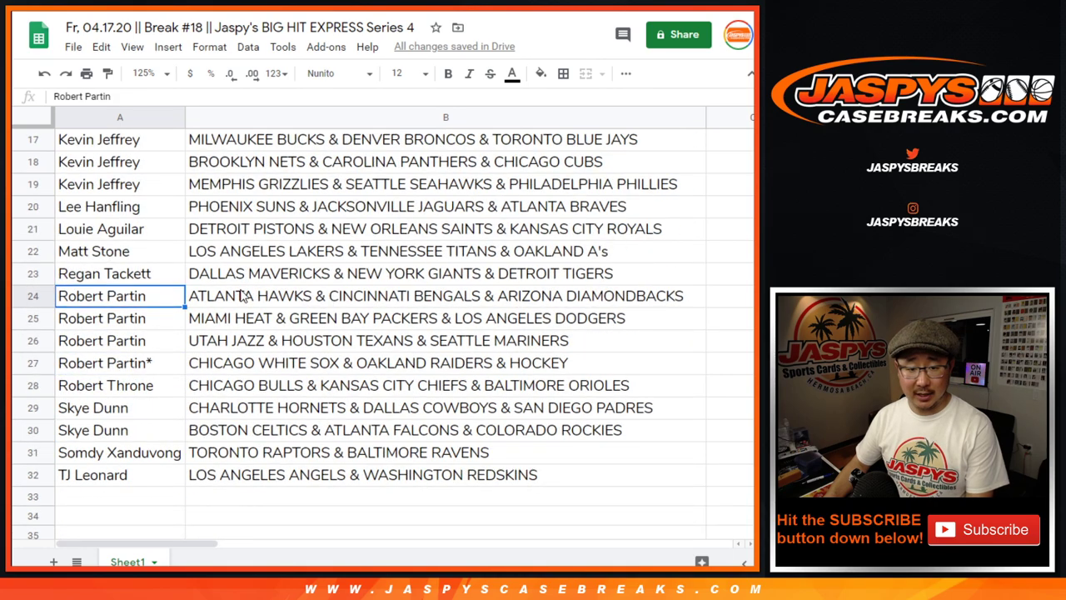
pyautogui.press('Down')
pyautogui.press('Down')
pyautogui.press('Down')
pyautogui.press('Down')
pyautogui.press('Down')
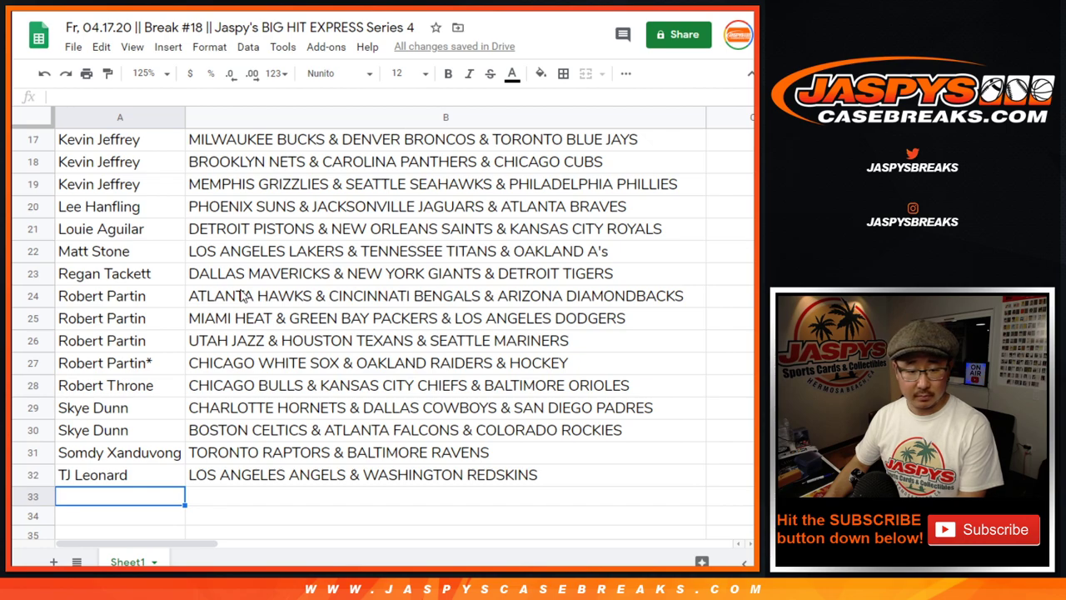
# Step: Go back up from the last participant to the top of the sorted list and select the name in A6
pyautogui.press('Up')
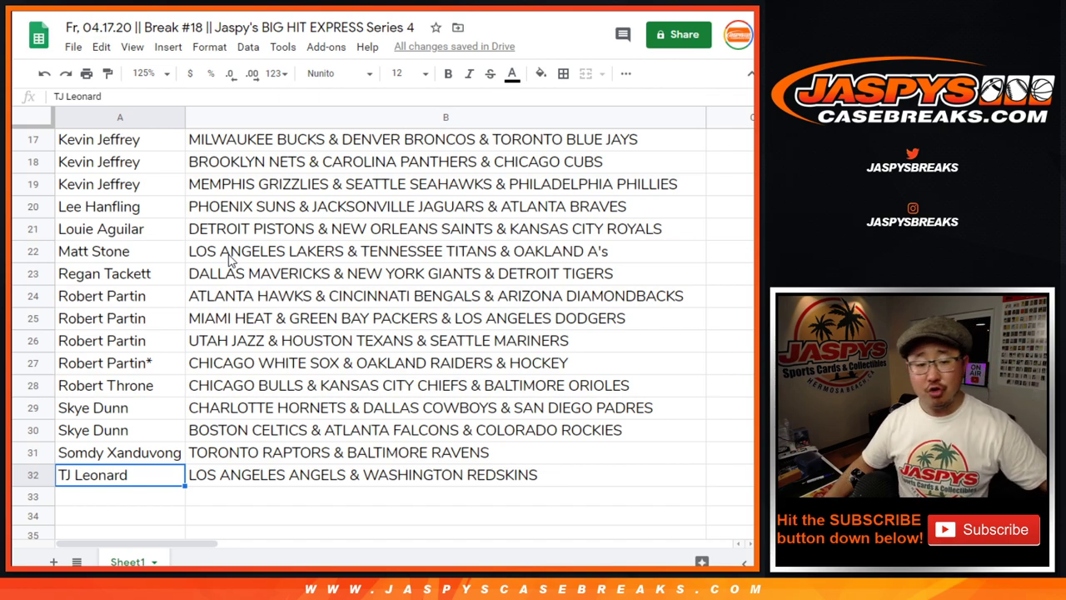
pyautogui.scroll(5, 96, 166)
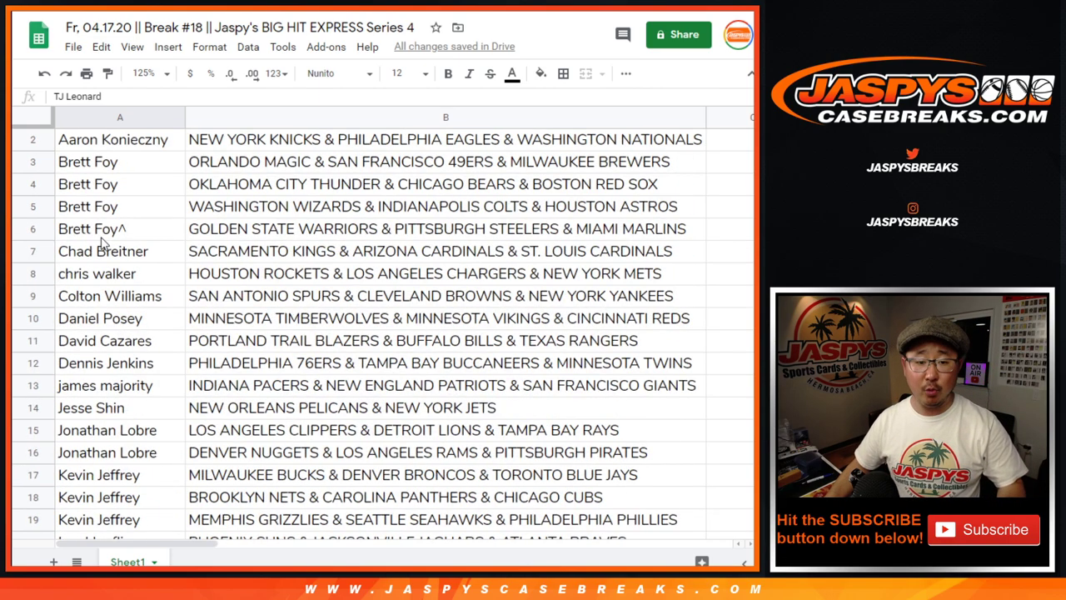
pyautogui.click(102, 237)
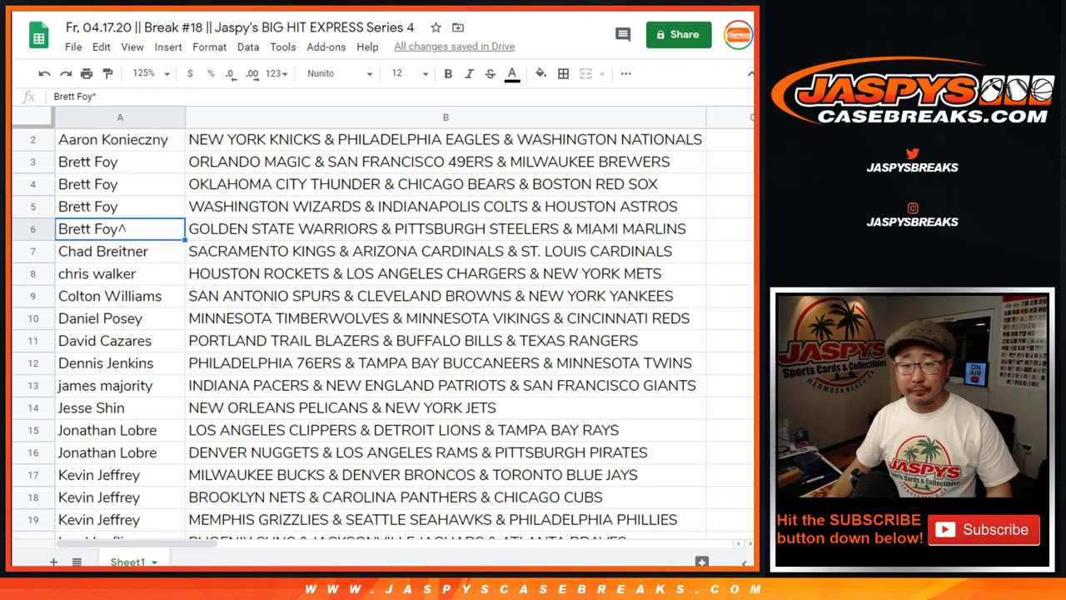
# Step: Switch to the RANDOM.ORG List Randomizer and randomize the prepared list of 13 numbers once
pyautogui.hotkey('ctrl', 'Tab')
pyautogui.hotkey('ctrl', 'Tab')
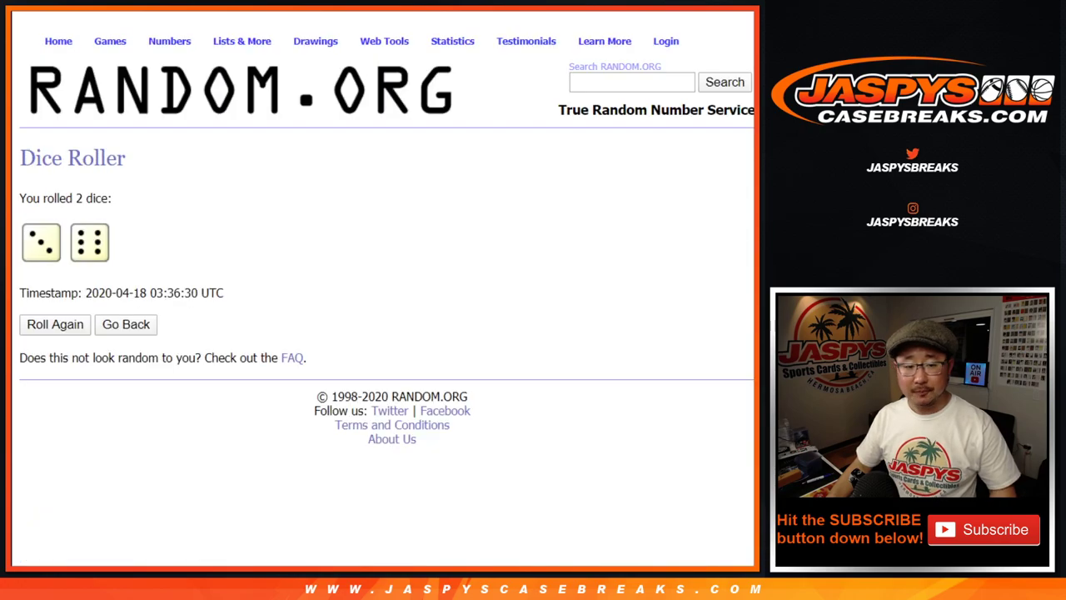
pyautogui.hotkey('ctrl', 'Tab')
pyautogui.scroll(-3, 381, 159)
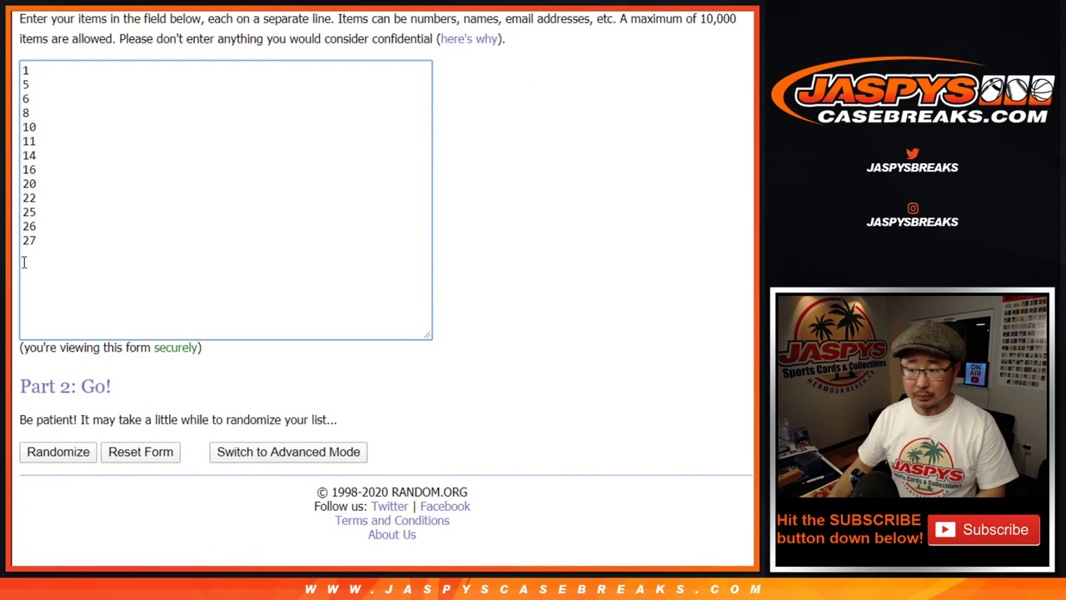
pyautogui.click(54, 454)
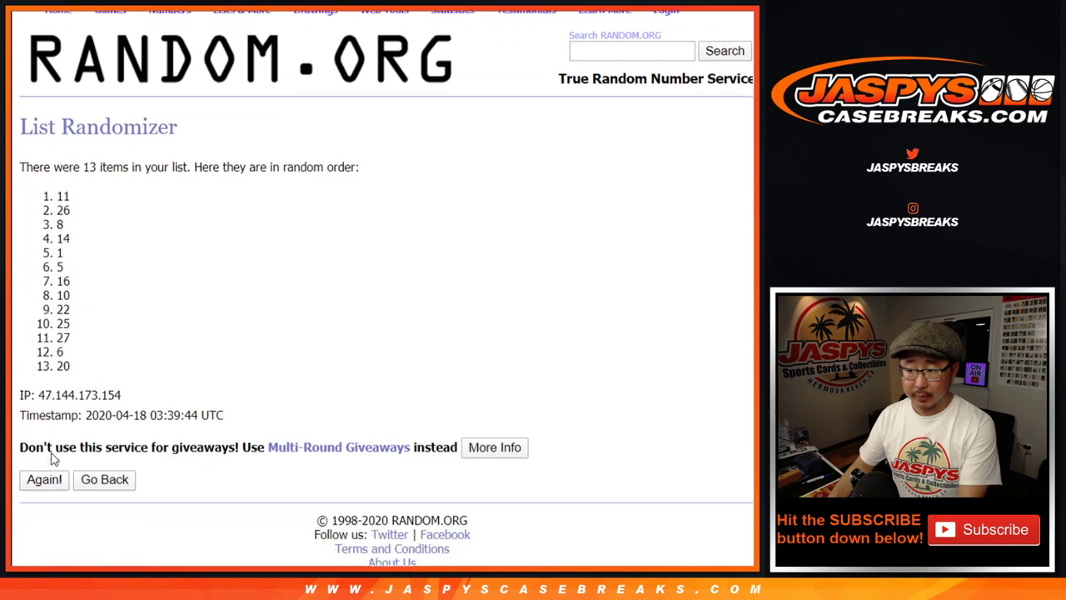
# Step: Randomize the number list again until it has been shuffled nine times in total, and highlight the number in first place
pyautogui.scroll(-1, 50, 454)
pyautogui.click(46, 454)
pyautogui.scroll(-1, 46, 456)
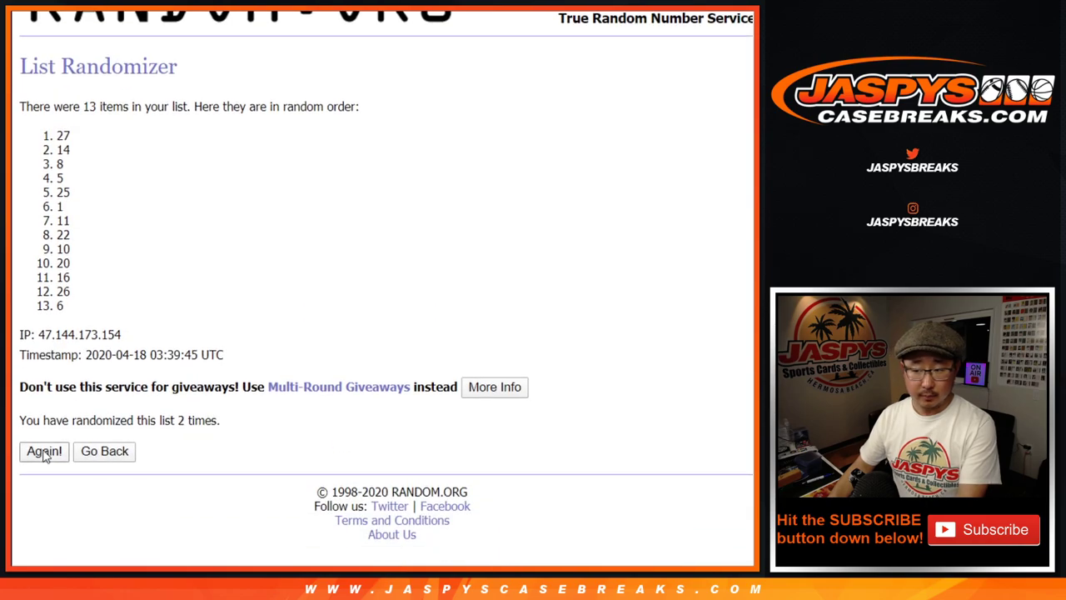
pyautogui.click(46, 454)
pyautogui.click(46, 454)
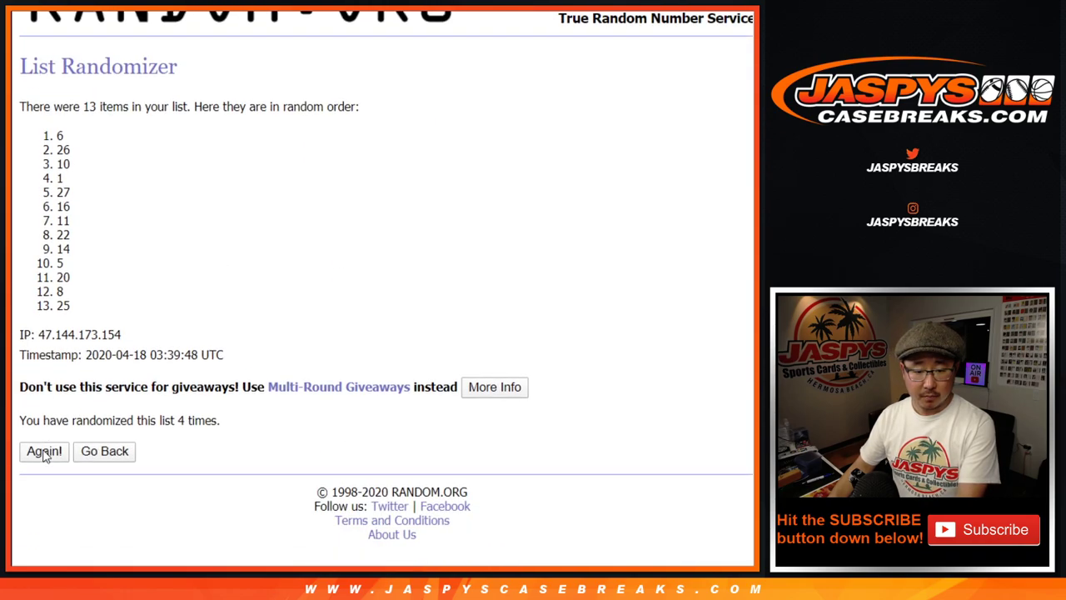
pyautogui.click(46, 454)
pyautogui.click(46, 454)
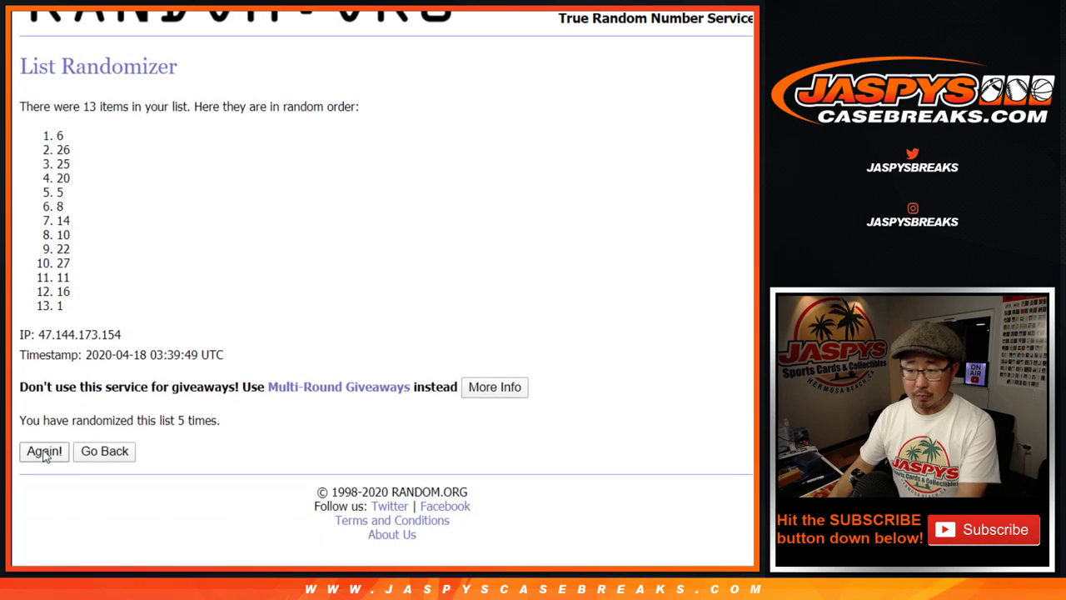
pyautogui.click(46, 454)
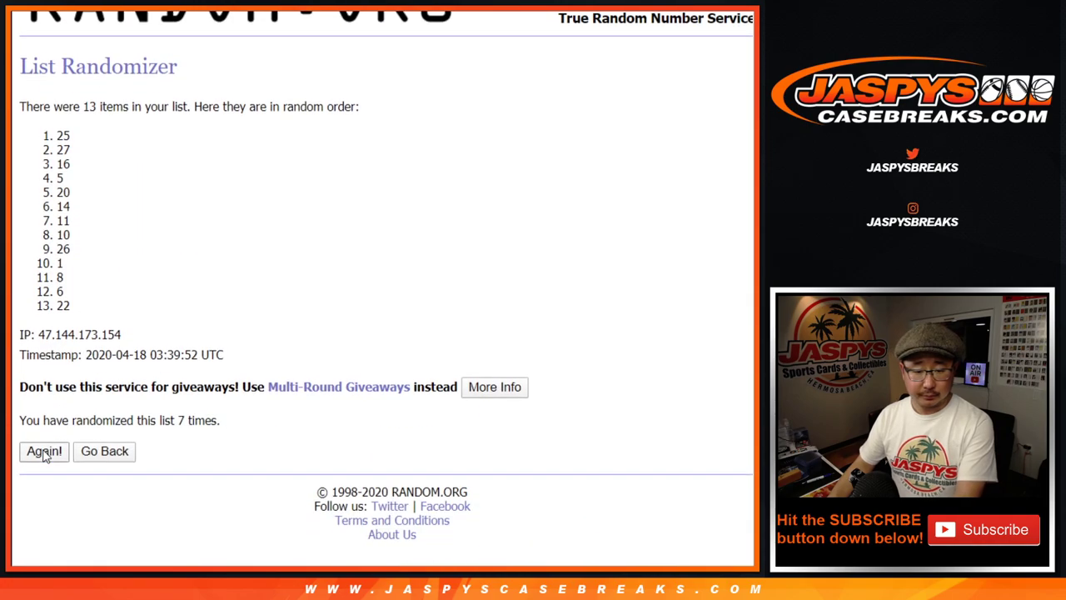
pyautogui.click(46, 454)
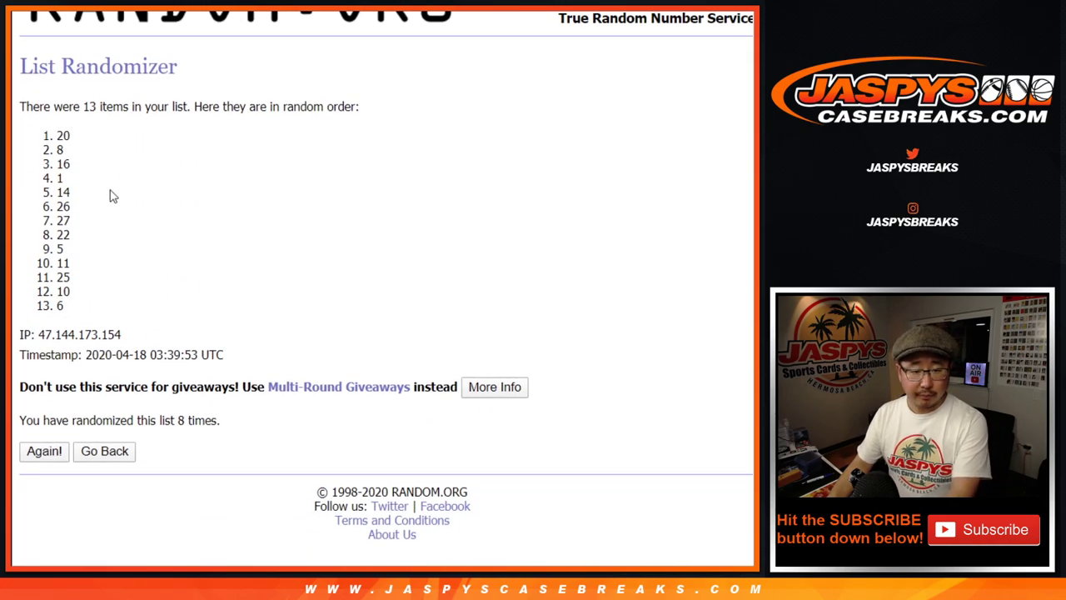
pyautogui.doubleClick(64, 136)
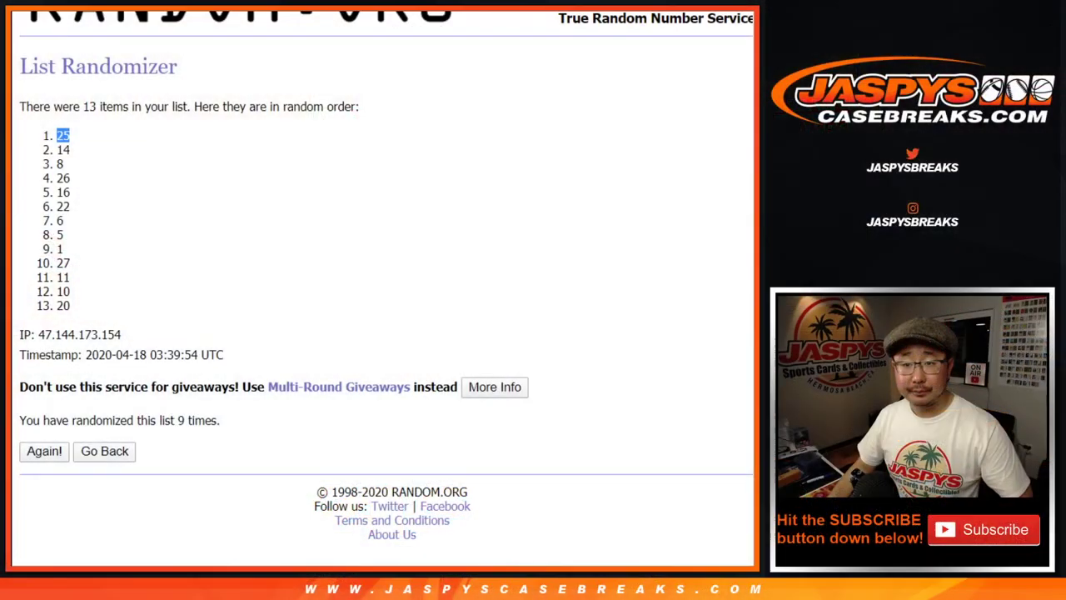
# Step: Switch back to the Google Sheets team assignments and set the sheet zoom to 72%
pyautogui.hotkey('ctrl', 'Tab')
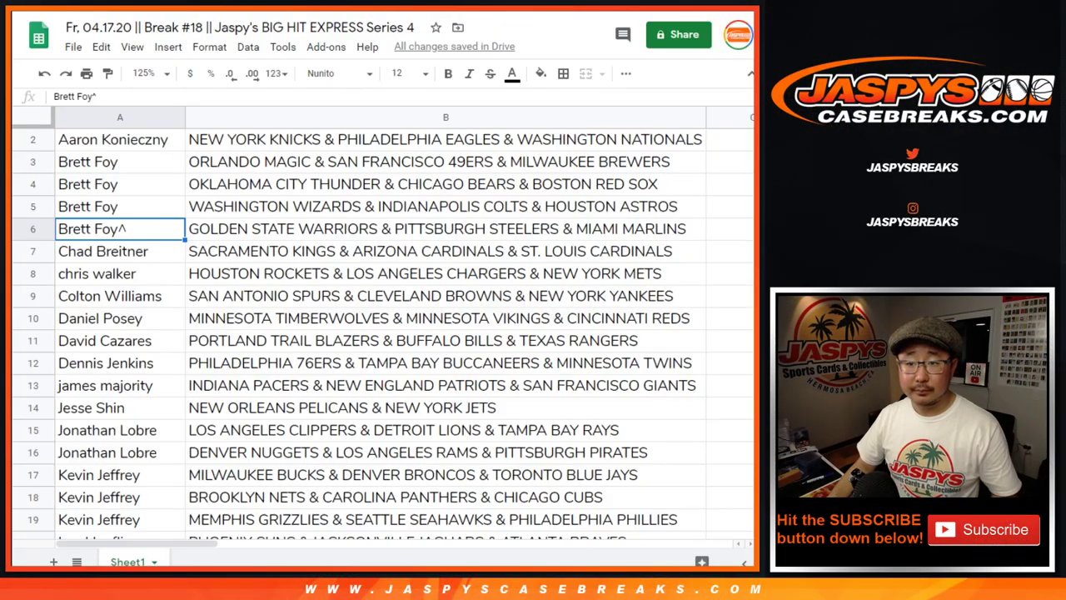
pyautogui.click(136, 73)
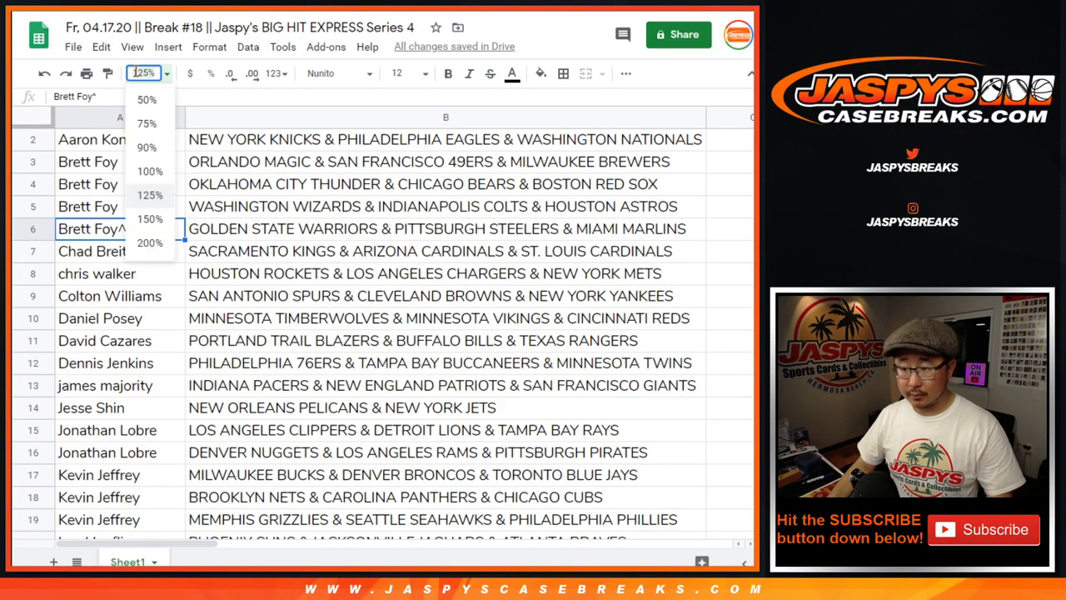
pyautogui.write('72')
pyautogui.press('Return')
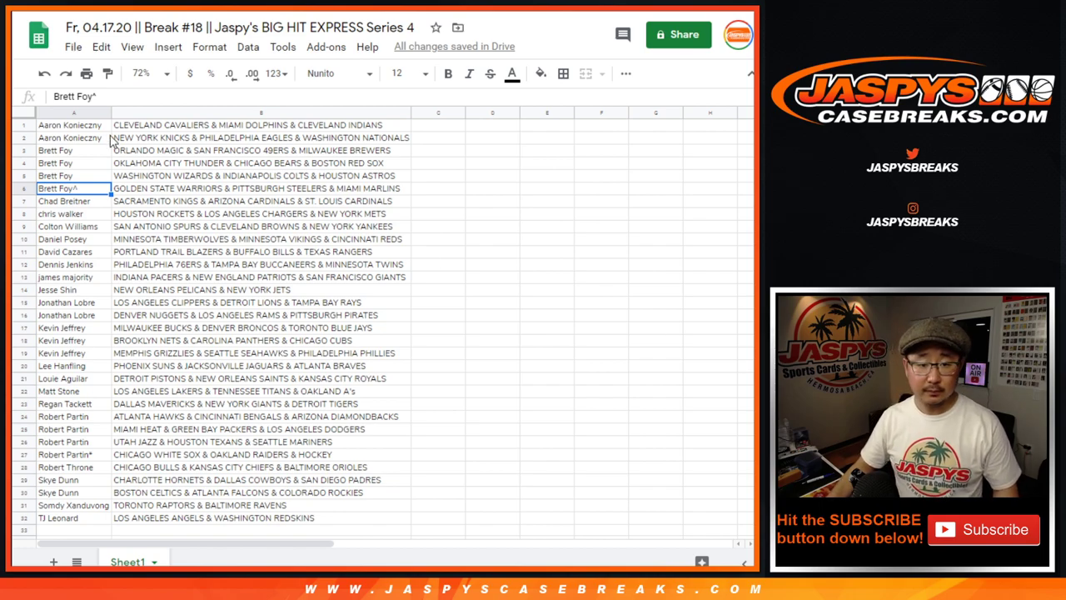
# Step: Print the current sheet in portrait orientation on Letter paper with the workbook title in the header
pyautogui.click(86, 73)
pyautogui.click(660, 212)
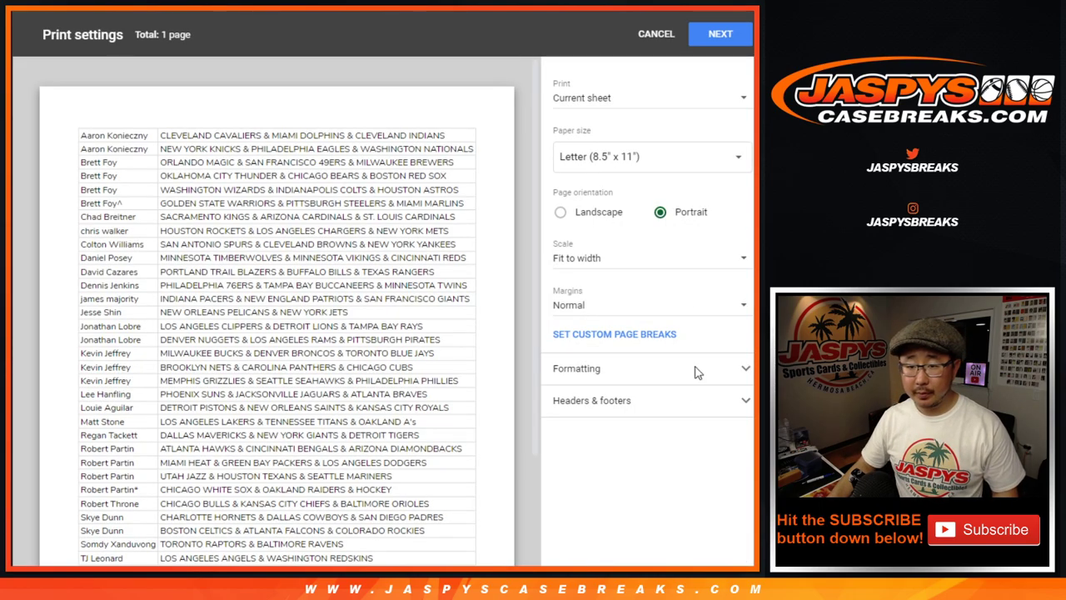
pyautogui.click(654, 407)
pyautogui.click(718, 33)
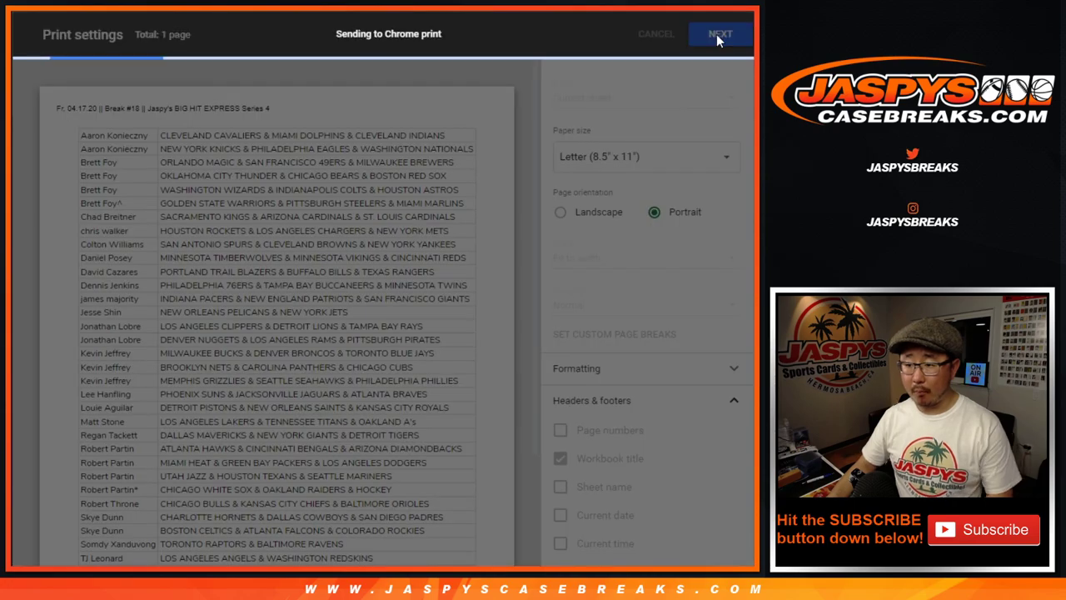
pyautogui.press('Return')
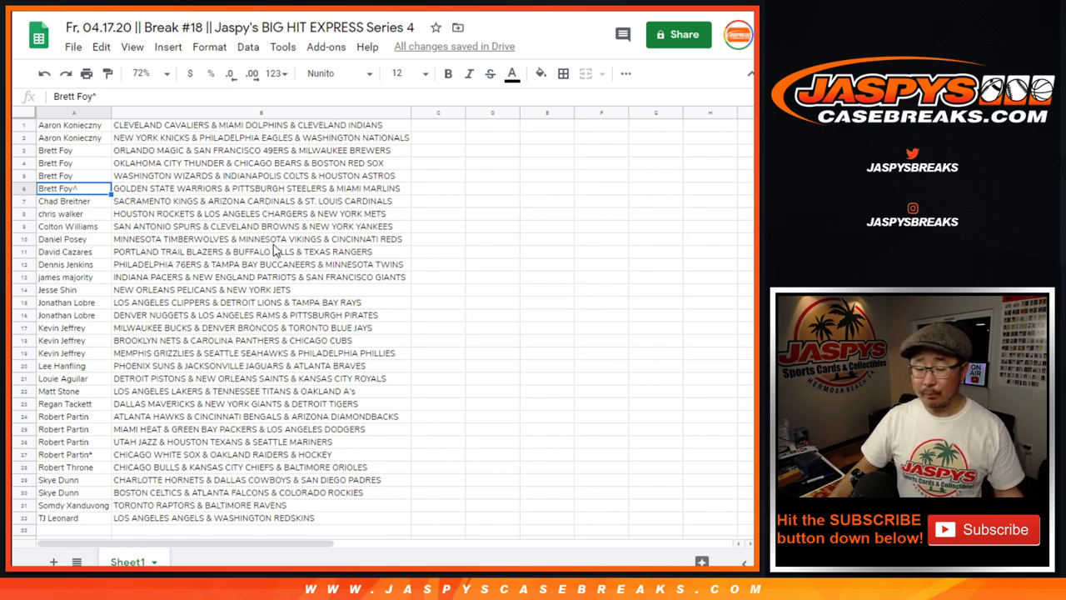
# Step: Copy the participant names in A1:A32 and paste them into column C starting at C1
pyautogui.click(92, 130)
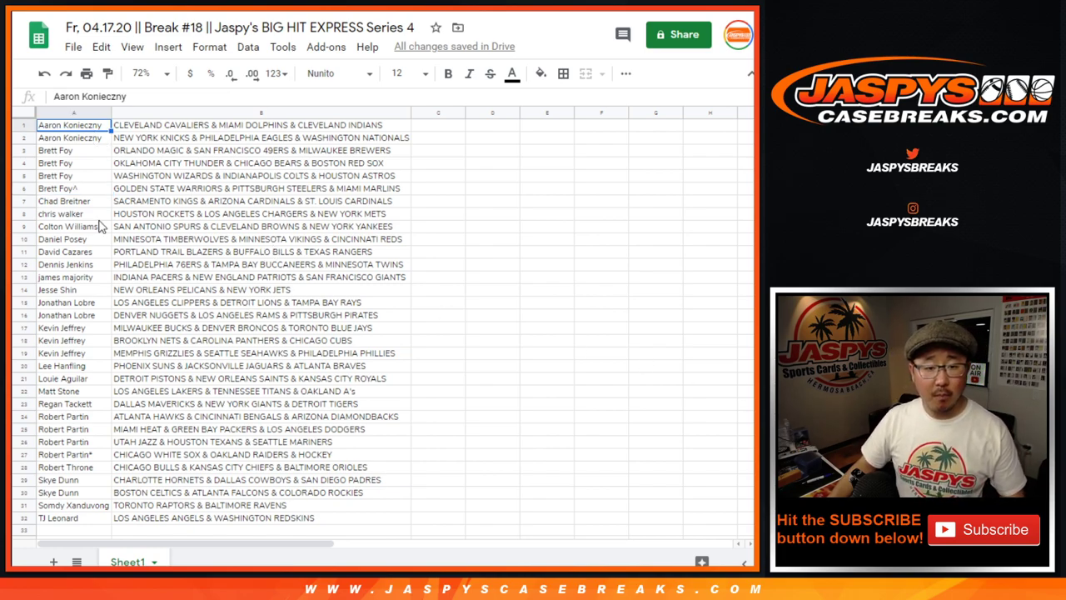
pyautogui.keyDown('shift'); pyautogui.click(98, 520); pyautogui.keyUp('shift')
pyautogui.hotkey('ctrl', 'c')
pyautogui.click(454, 129)
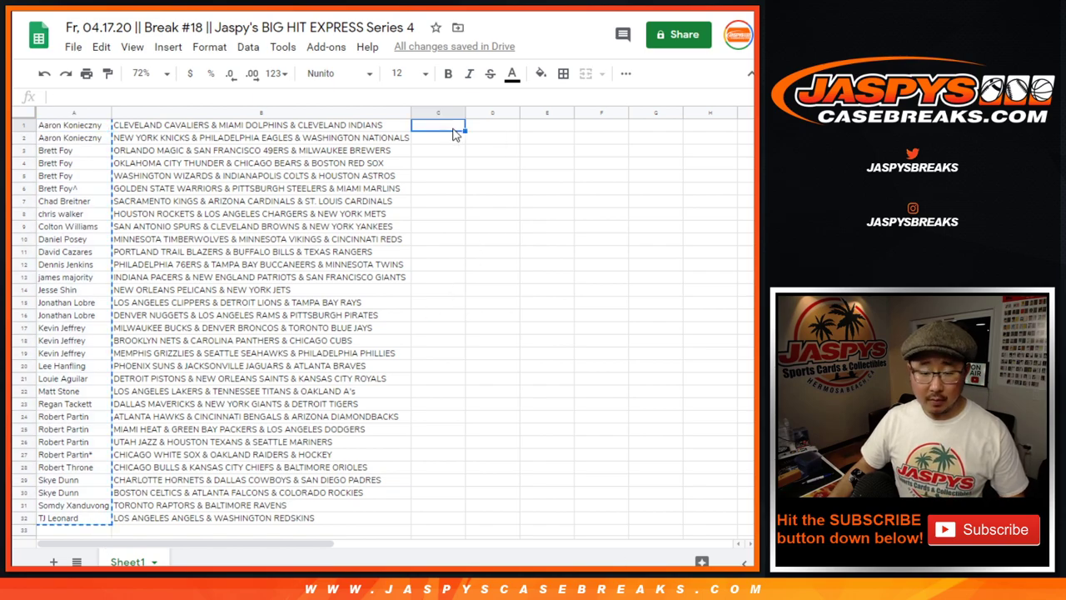
pyautogui.hotkey('ctrl', 'v')
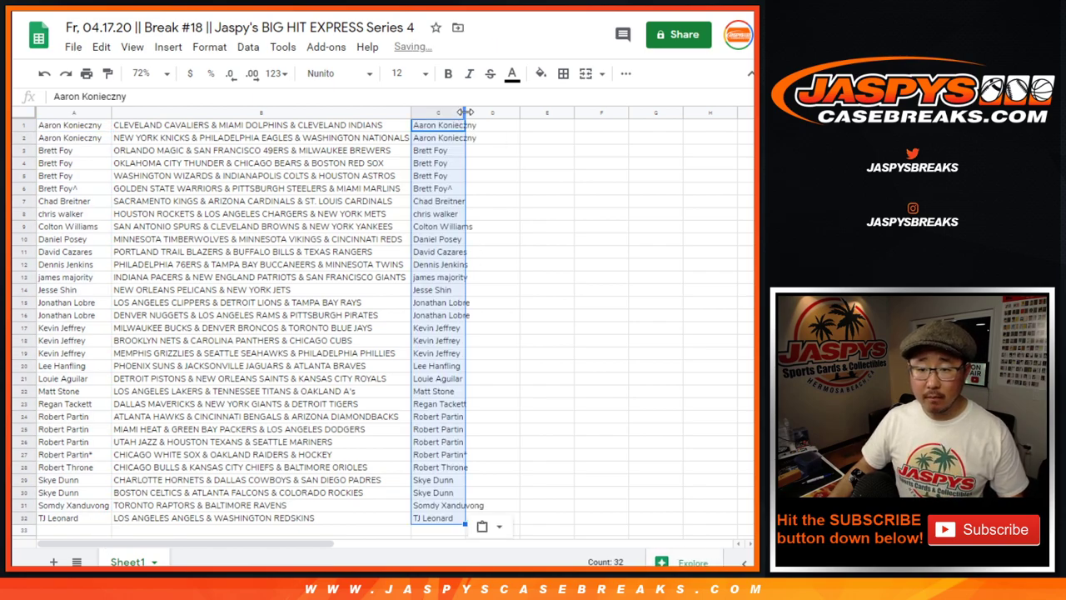